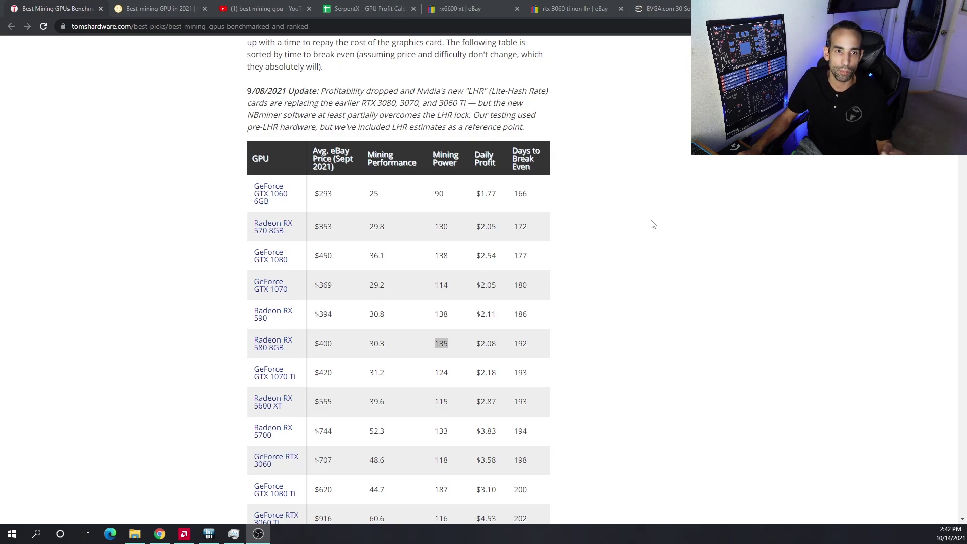
pyautogui.scroll(-1, 653, 224)
pyautogui.scroll(1, 653, 224)
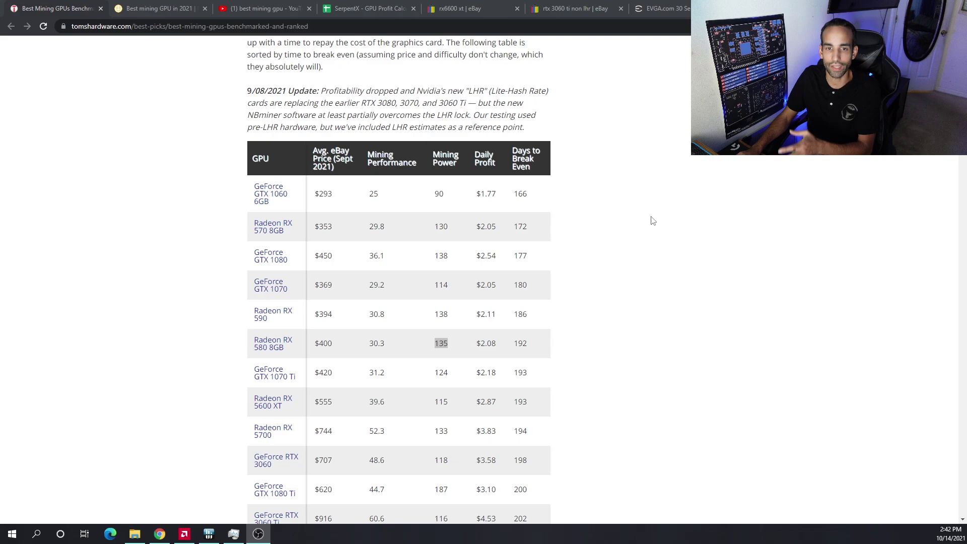
pyautogui.scroll(-1, 651, 209)
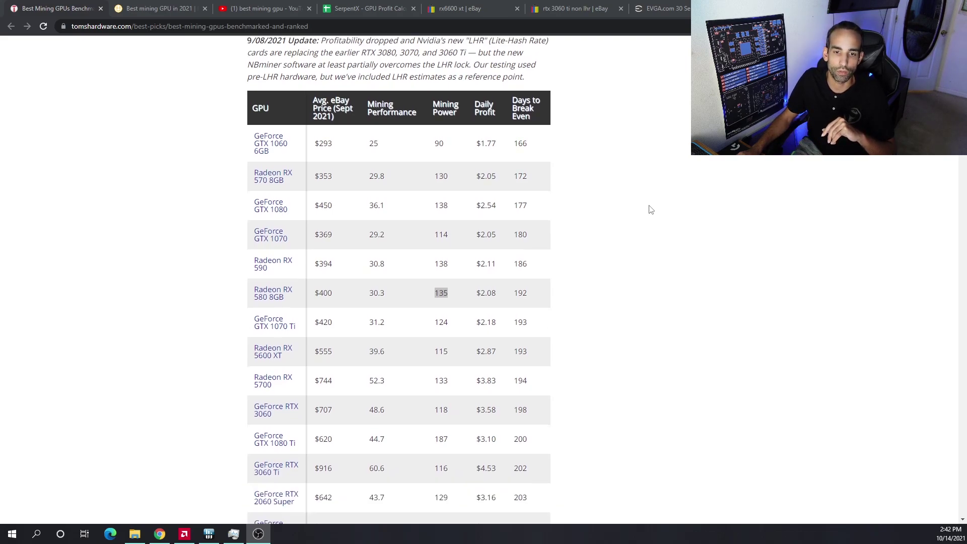
pyautogui.moveTo(316, 145); pyautogui.dragTo(333, 146)
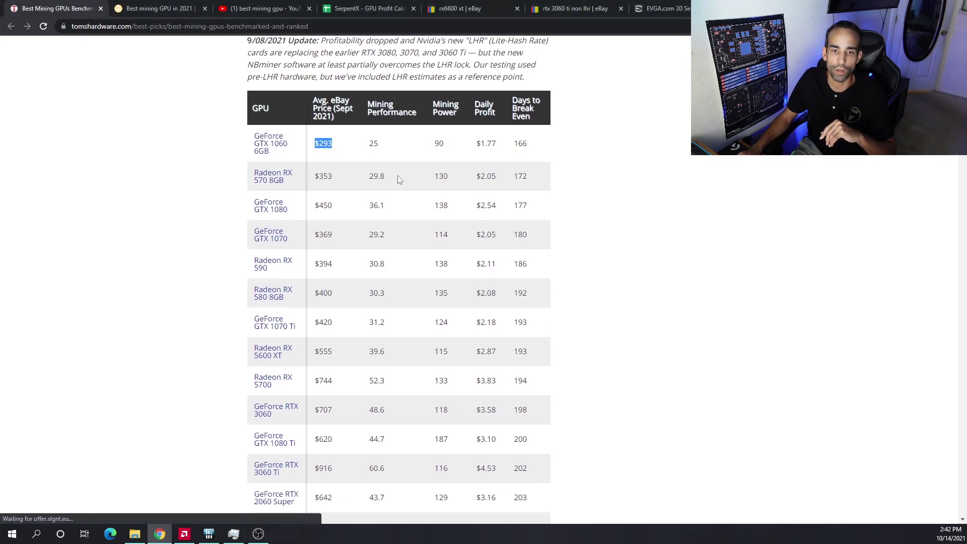
pyautogui.scroll(-1, 397, 176)
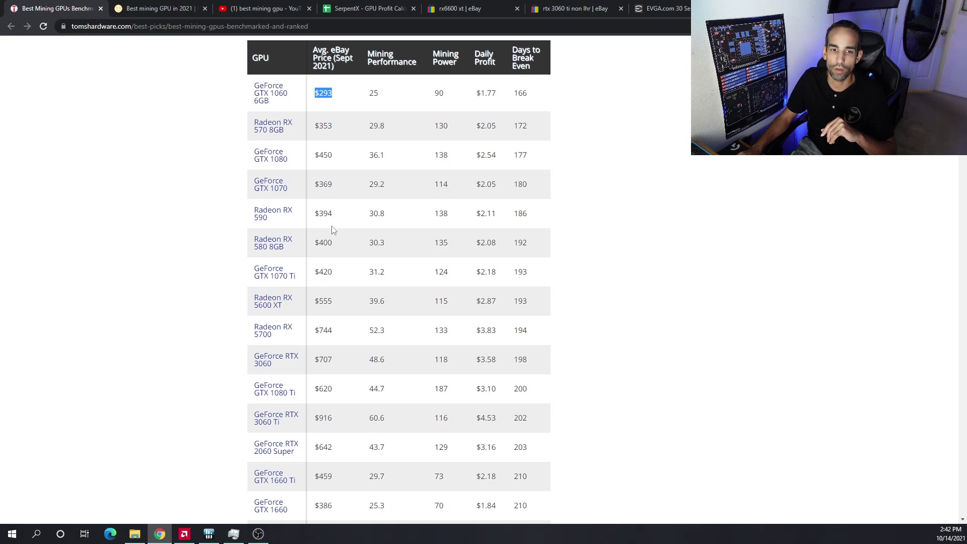
pyautogui.moveTo(335, 244); pyautogui.dragTo(313, 246)
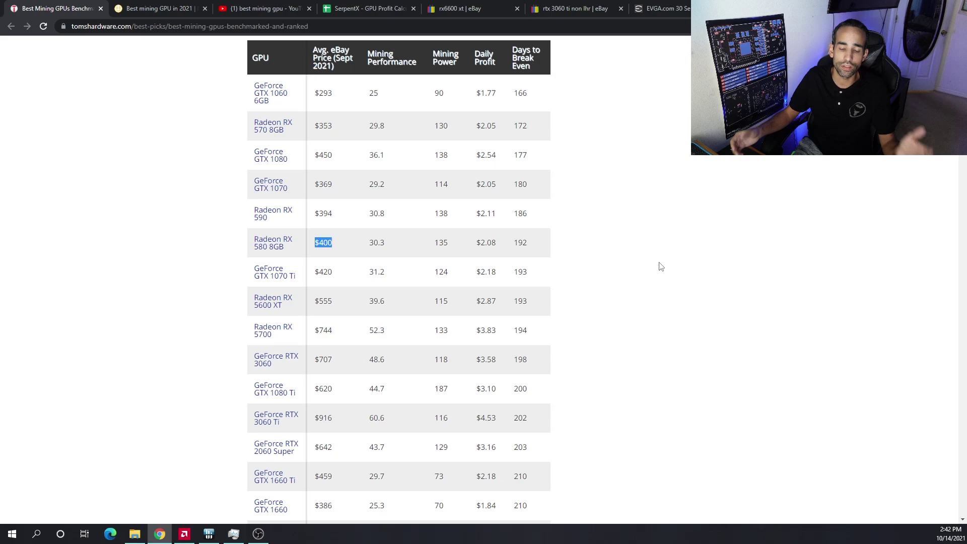
pyautogui.scroll(-7, 661, 266)
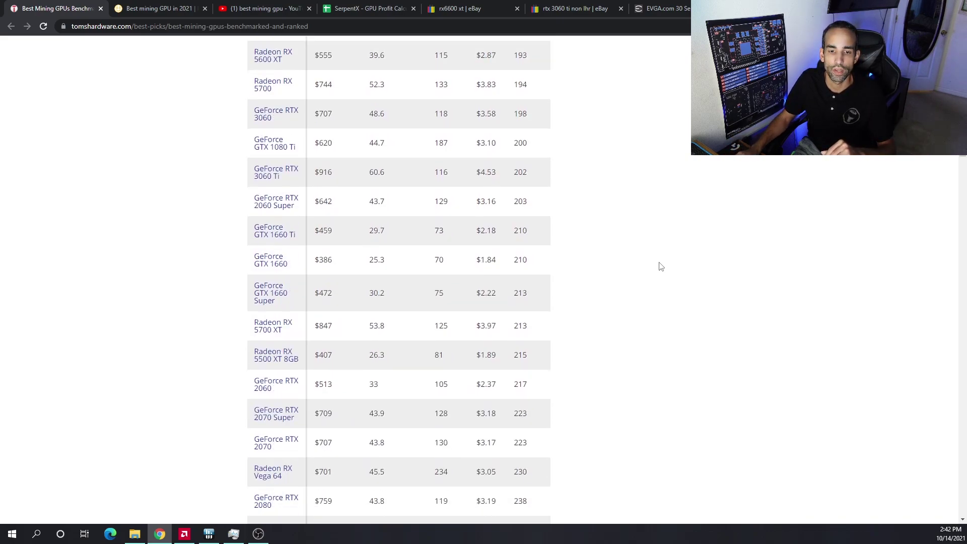
pyautogui.scroll(-5, 661, 267)
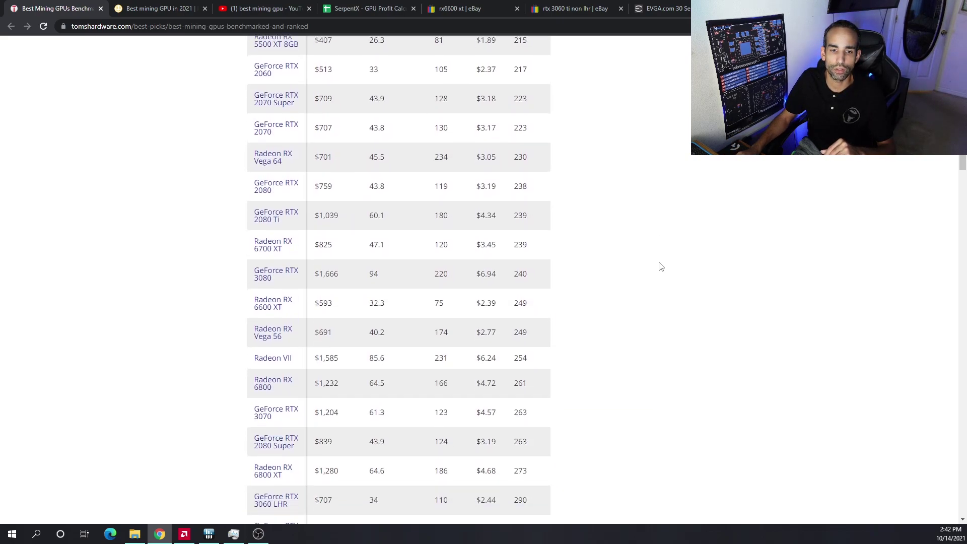
pyautogui.scroll(-1, 661, 267)
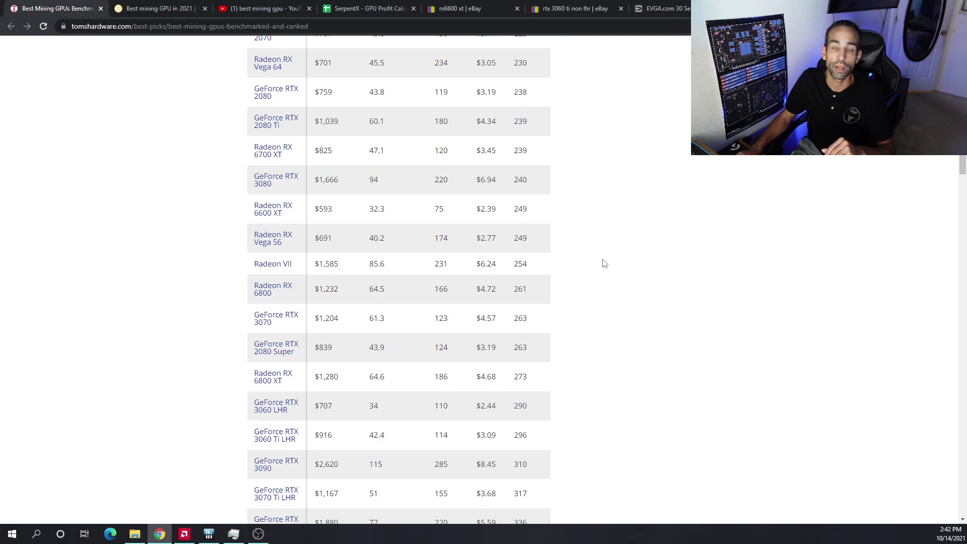
pyautogui.scroll(-2, 605, 264)
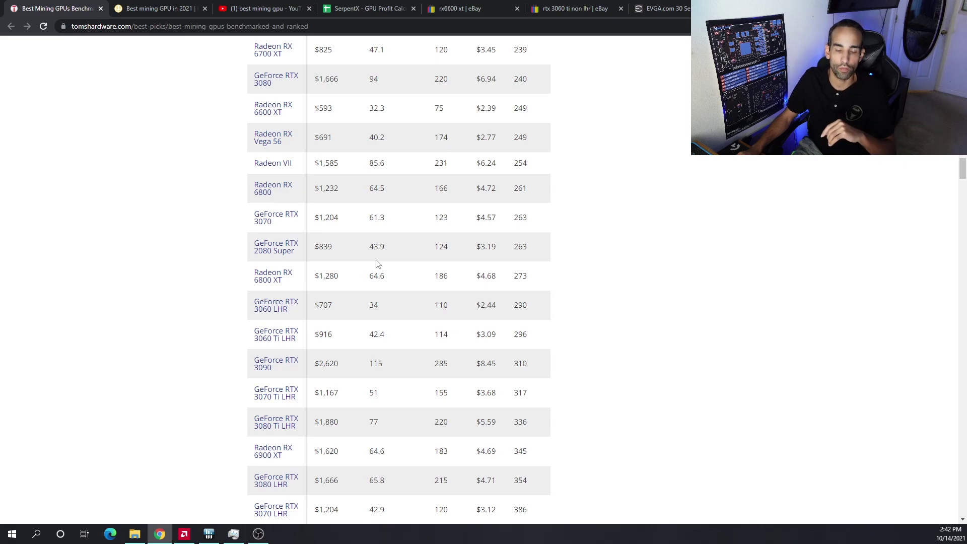
pyautogui.scroll(-1, 302, 263)
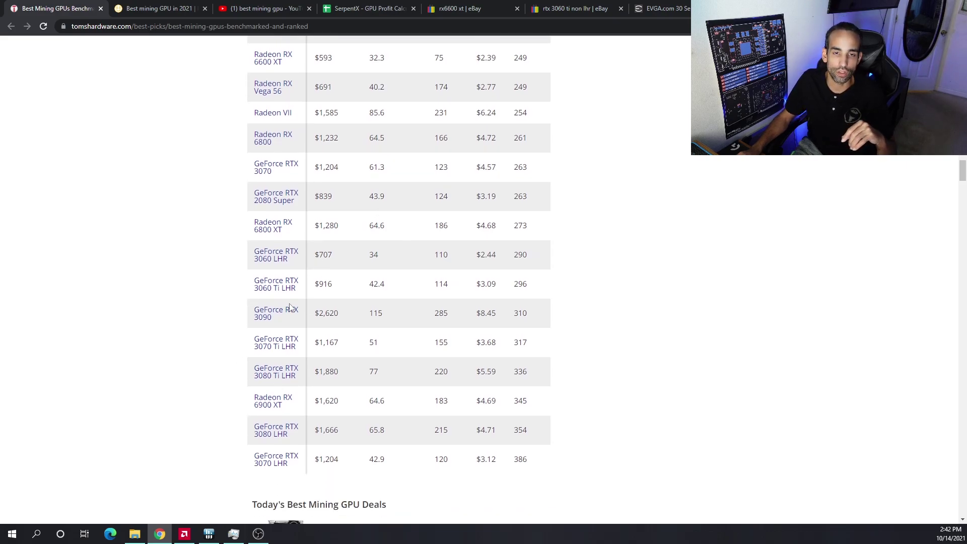
# - Read NiceHash's 'Best mining GPU in 2021' post from the RTX 3090 down to the RTX 3060 Ti at 60 MH/s
pyautogui.click(177, 10)
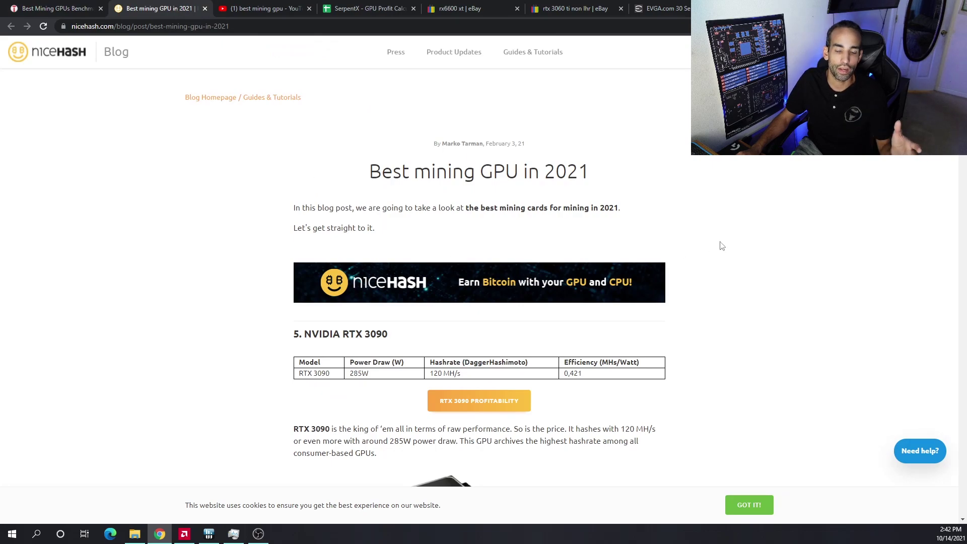
pyautogui.scroll(-4, 721, 245)
pyautogui.scroll(-7, 722, 245)
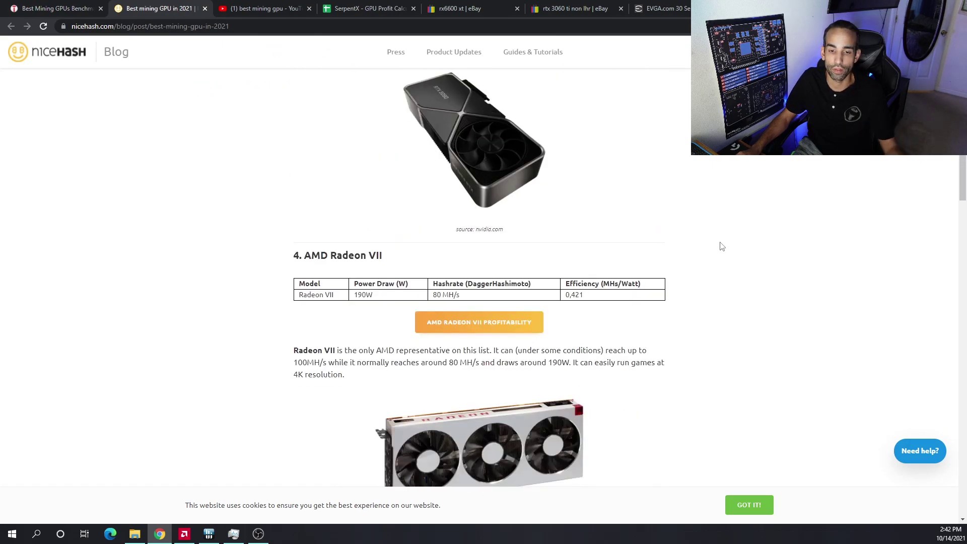
pyautogui.scroll(-5, 722, 247)
pyautogui.scroll(-9, 722, 246)
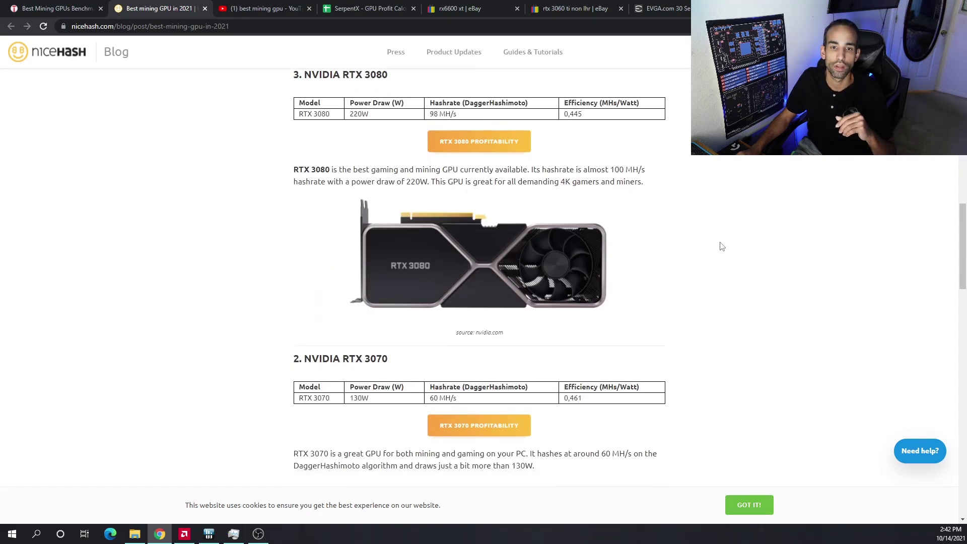
pyautogui.scroll(3, 722, 246)
pyautogui.scroll(-3, 722, 247)
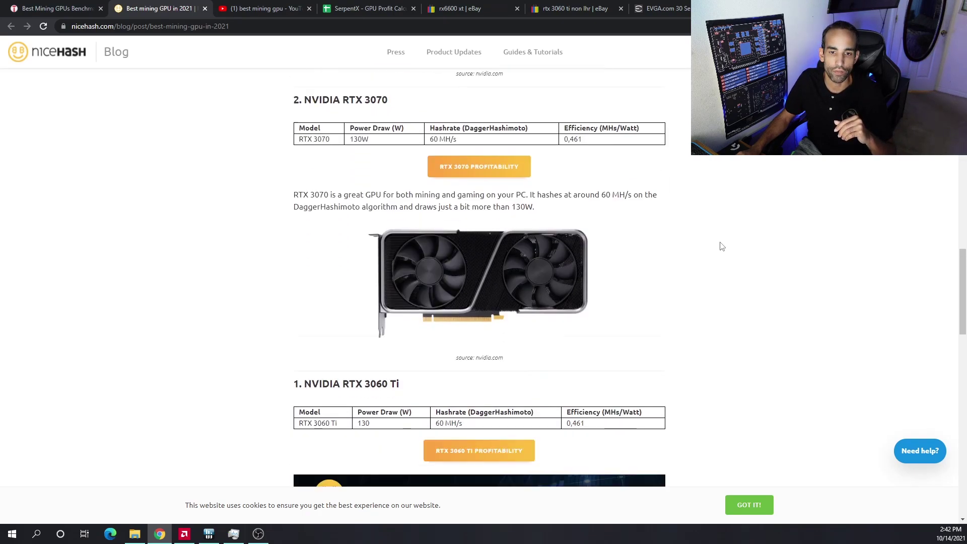
pyautogui.scroll(3, 723, 246)
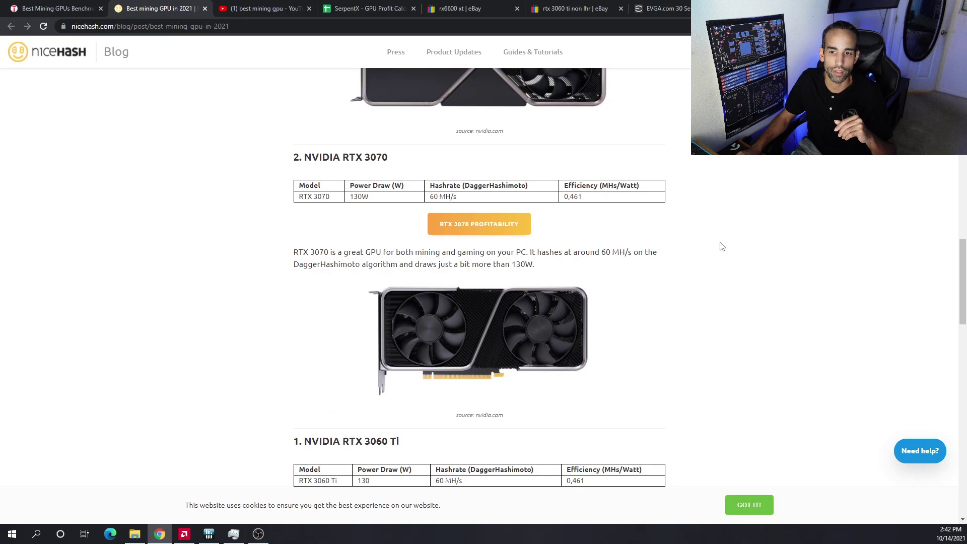
# - Switch to YouTube's 'best mining gpu' results, topped by 'Best Graphic Cards For GPU Mining In 2021'
pyautogui.click(262, 8)
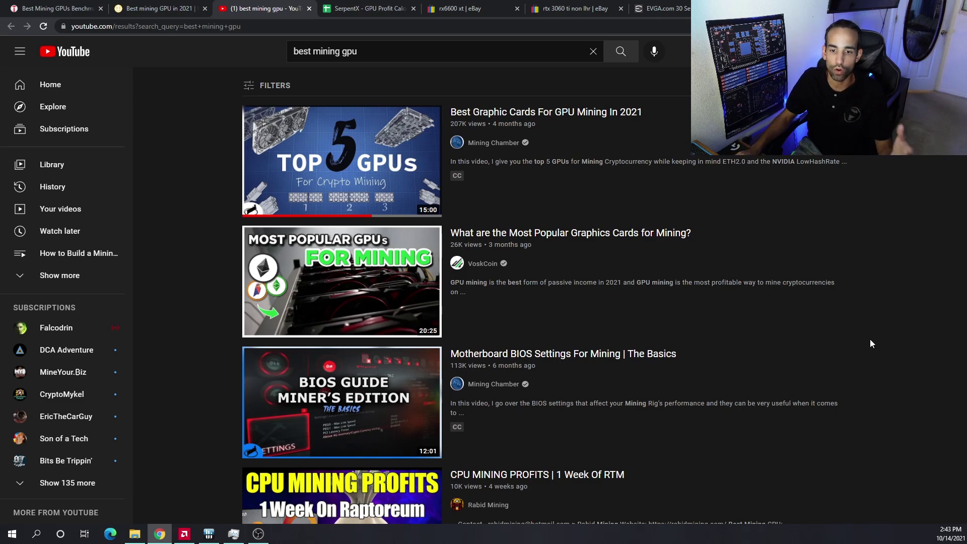
pyautogui.scroll(-1, 872, 344)
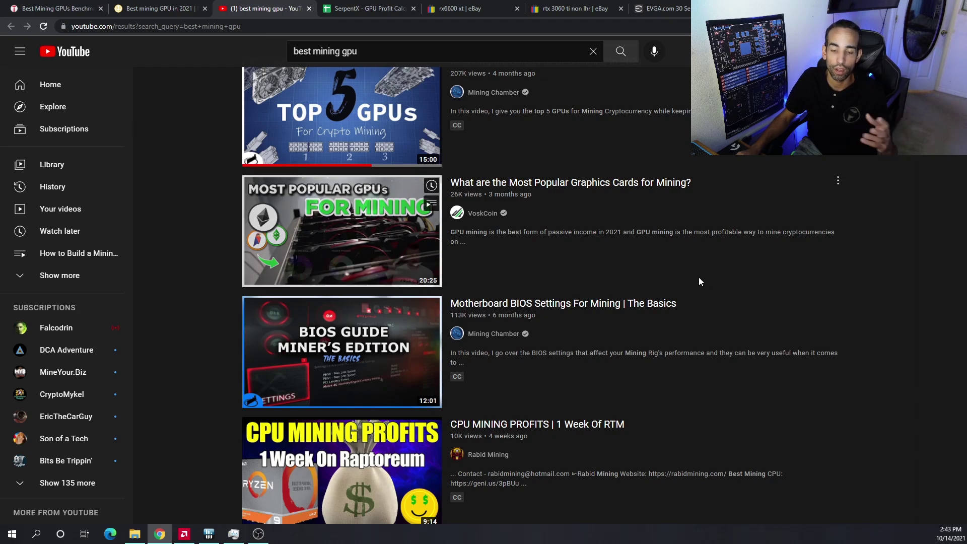
# - Check the AMD RX 5700 XT's $825.00 cost in the profit sheet, then move to EVGA's 30 Series queue thread
pyautogui.click(386, 4)
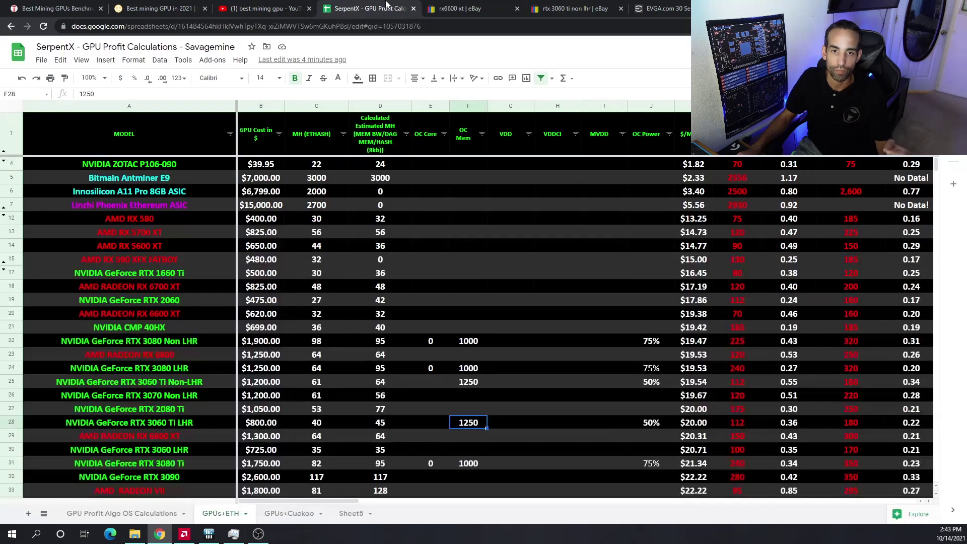
pyautogui.click(265, 235)
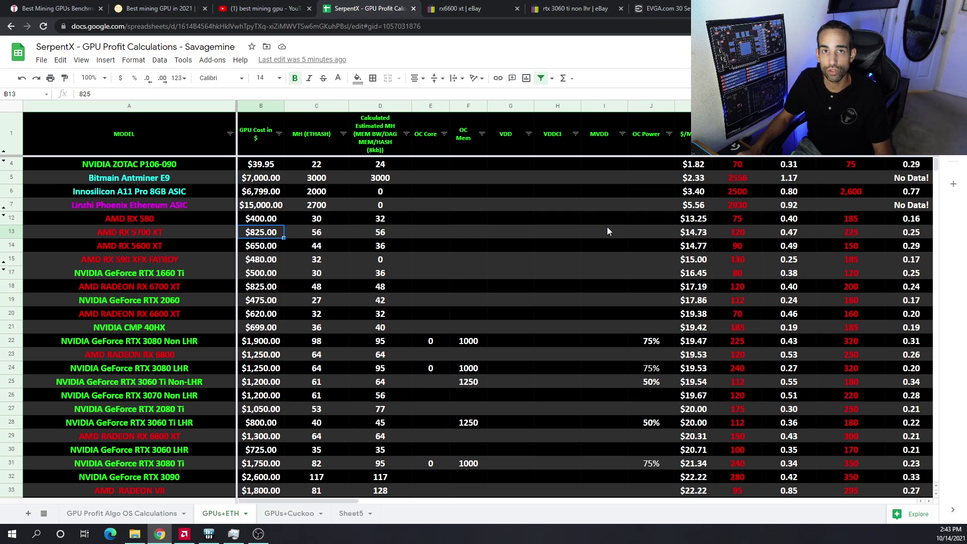
pyautogui.click(659, 9)
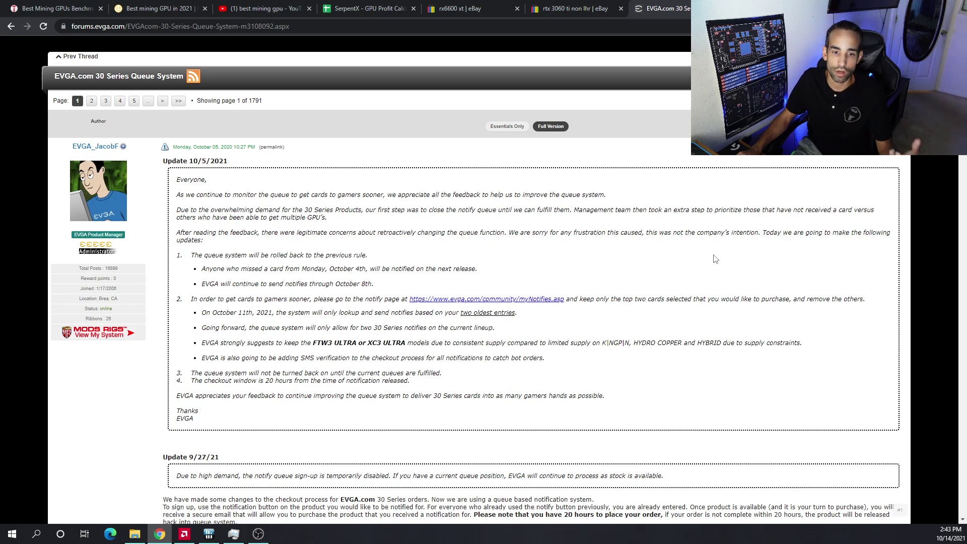
# - Switch to Newegg's homepage, showing Today's Best Deals at the top
pyautogui.click(775, 8)
pyautogui.scroll(5, 714, 384)
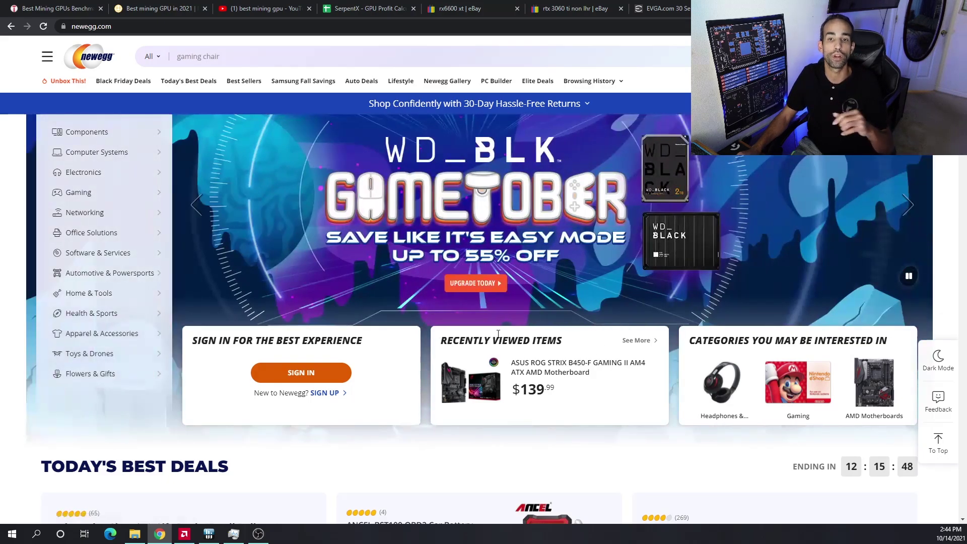
# - Return to the GPU Profit Calculations spreadsheet on its GPUs+ETH sheet
pyautogui.click(373, 5)
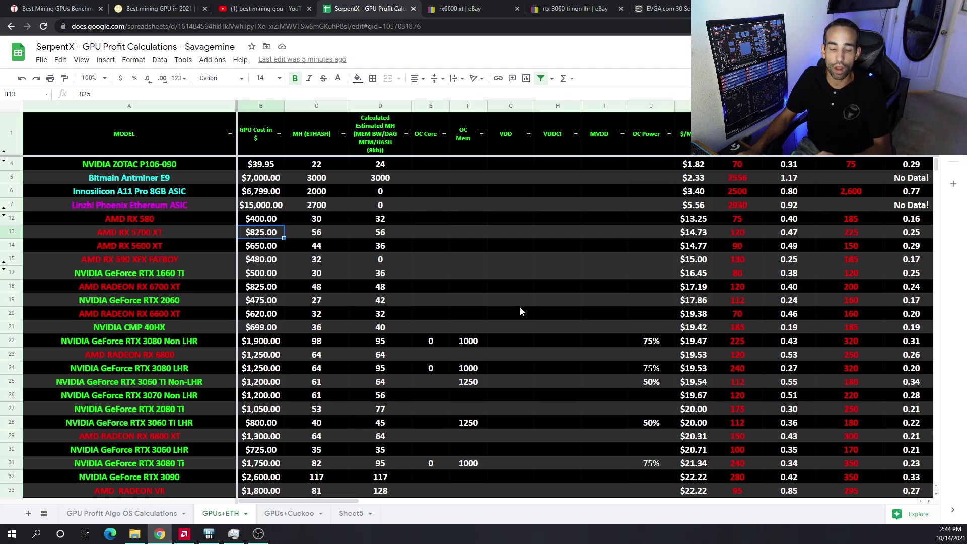
pyautogui.click(318, 237)
pyautogui.click(319, 261)
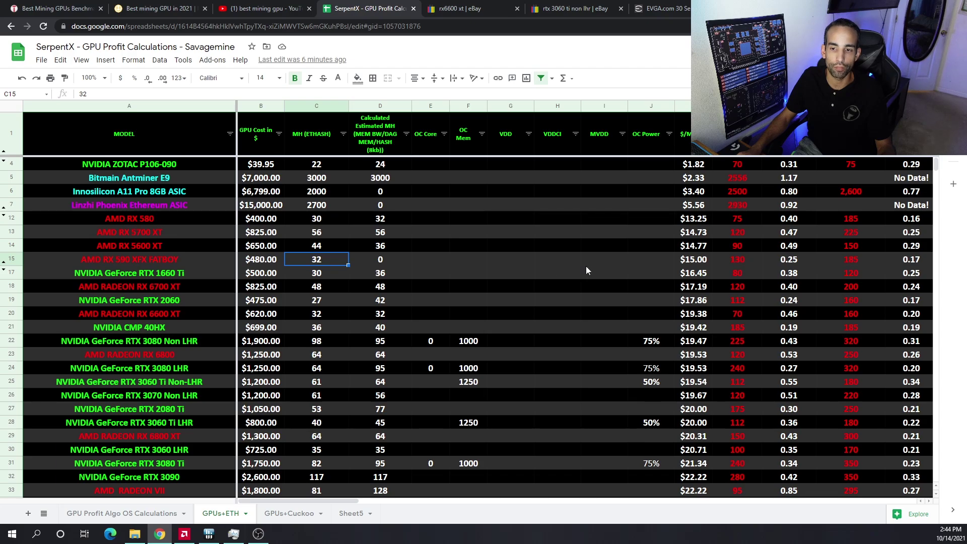
pyautogui.click(265, 262)
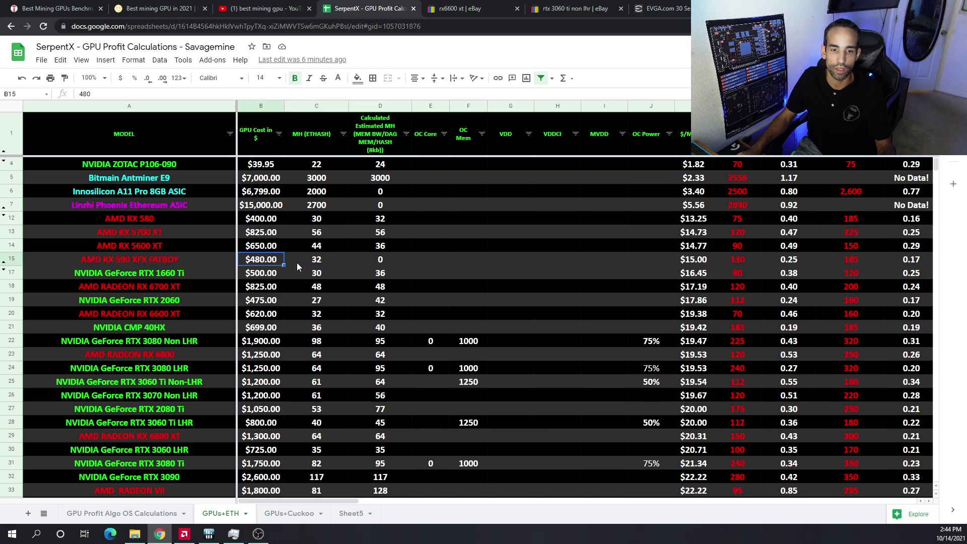
pyautogui.click(311, 265)
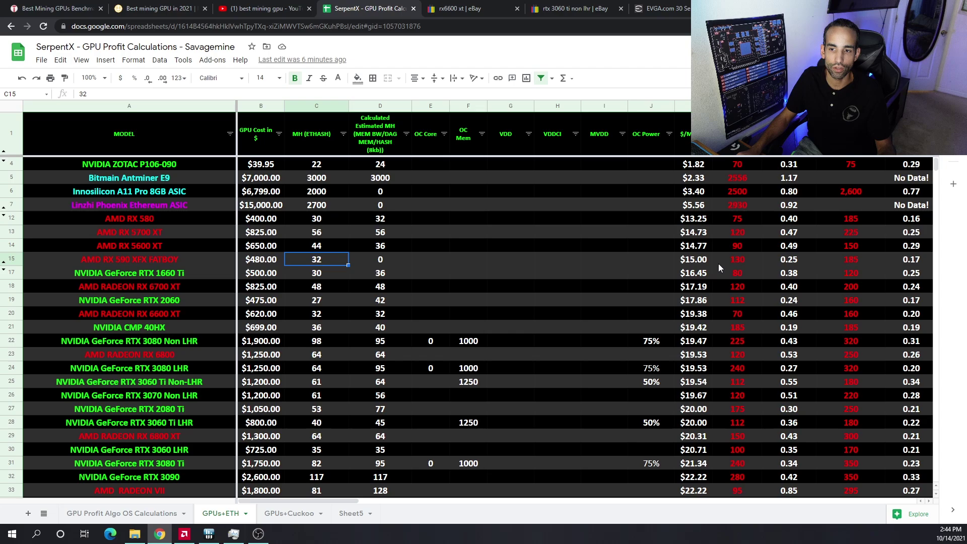
pyautogui.click(697, 260)
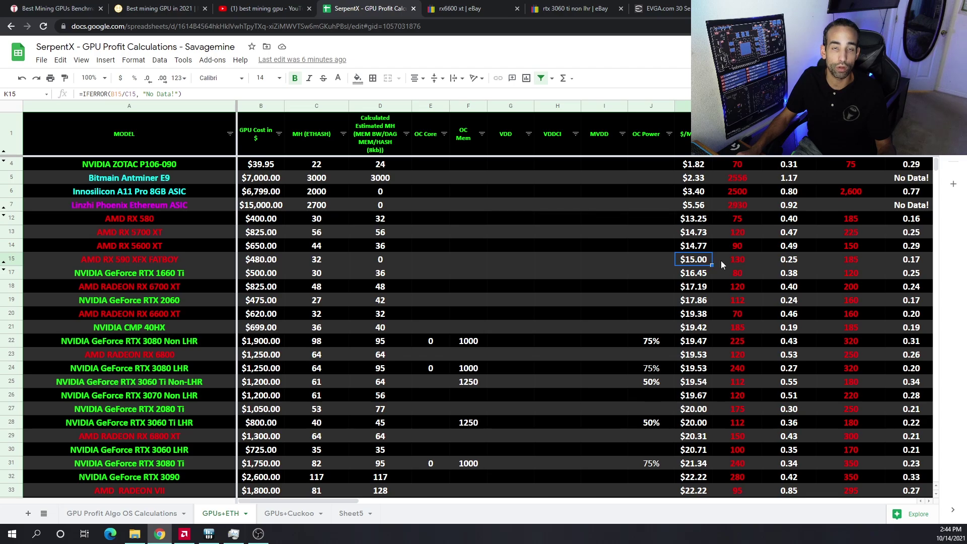
pyautogui.click(743, 233)
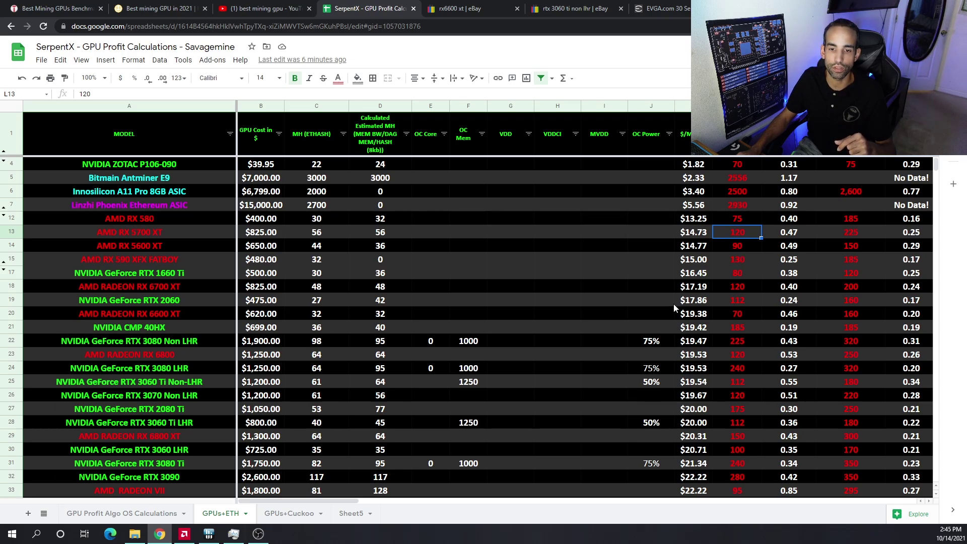
pyautogui.click(734, 314)
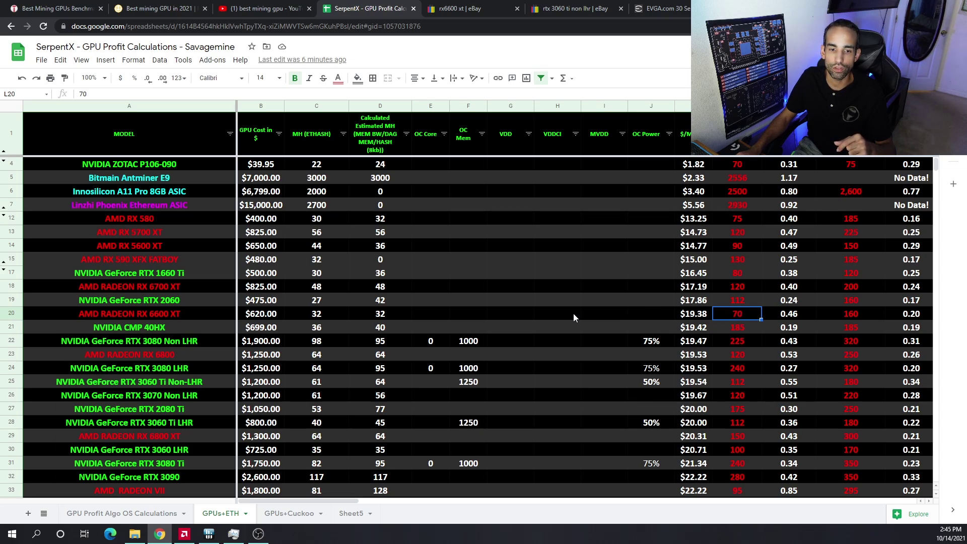
pyautogui.click(255, 315)
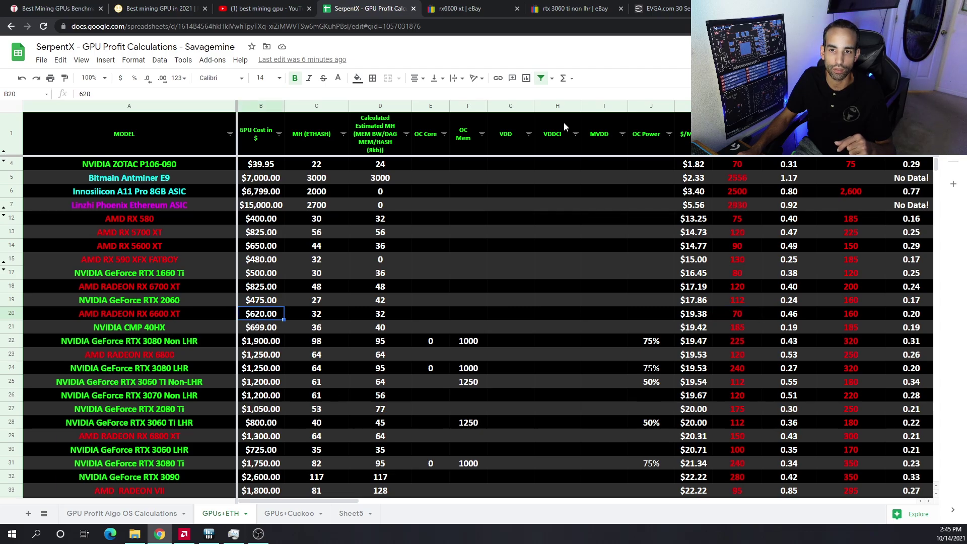
# - Check eBay prices for the RX 6600 XT, then set its cost in B20 to $600.00
pyautogui.click(474, 9)
pyautogui.scroll(-2, 554, 275)
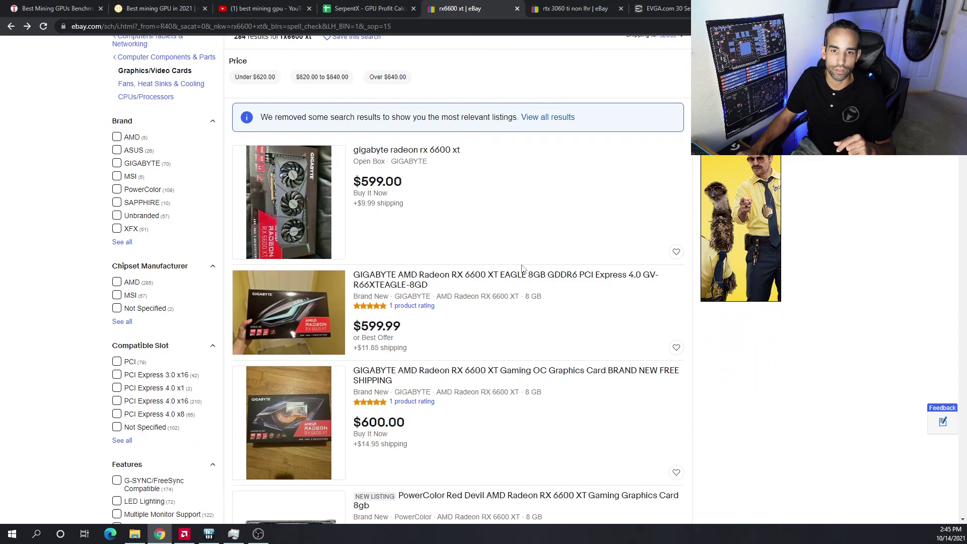
pyautogui.click(373, 7)
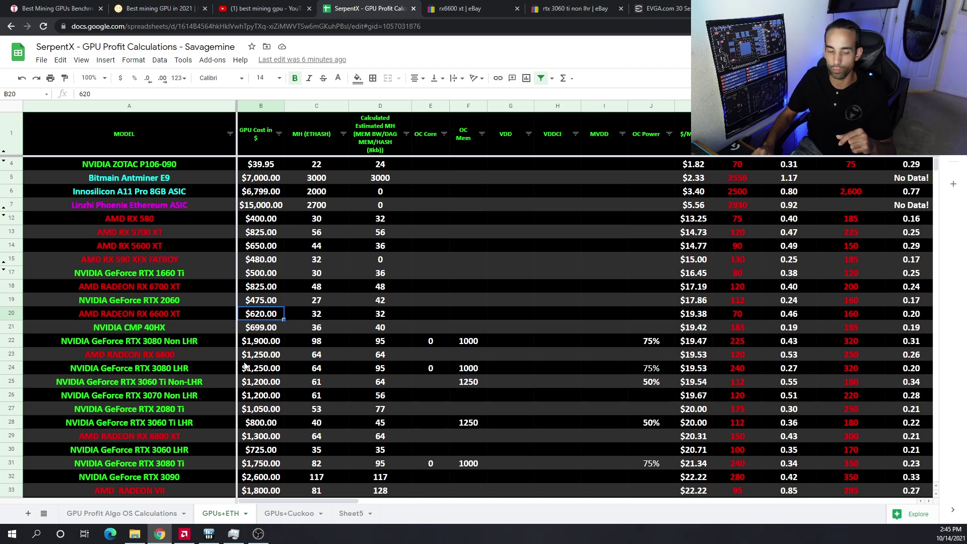
pyautogui.write('600')
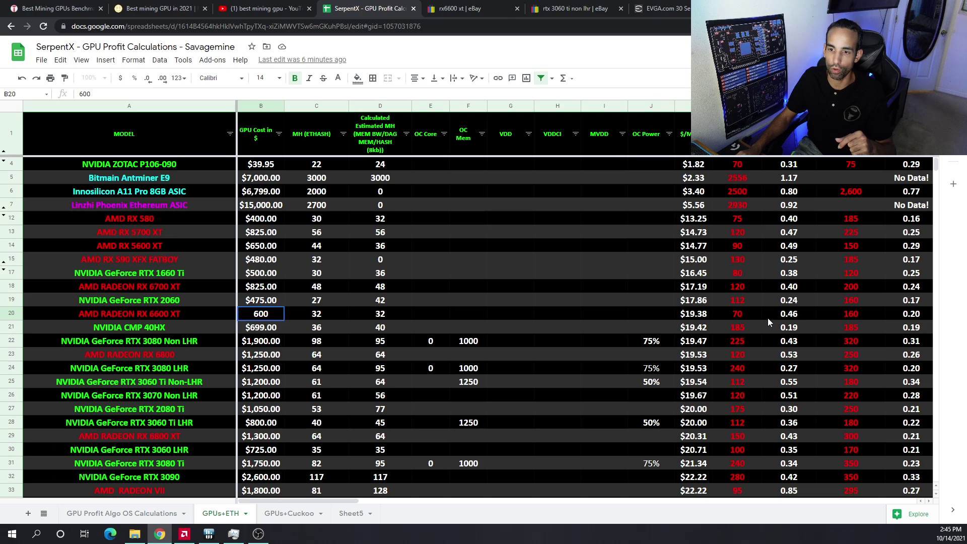
pyautogui.press('Return')
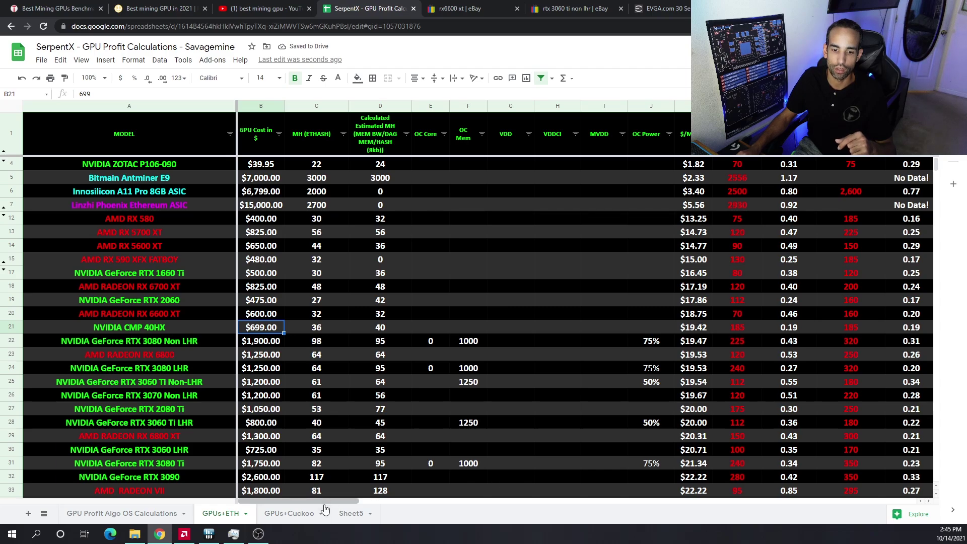
pyautogui.moveTo(324, 501); pyautogui.dragTo(388, 504)
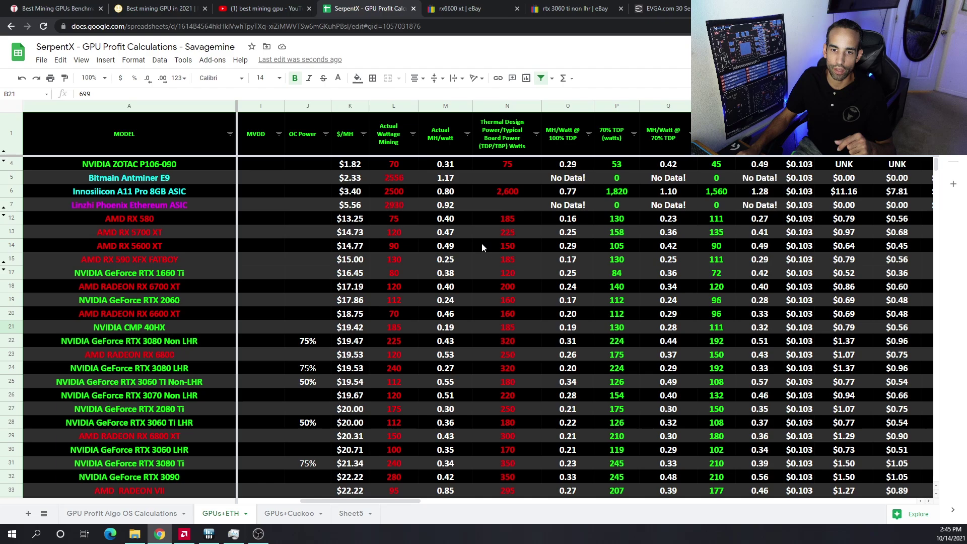
pyautogui.click(447, 260)
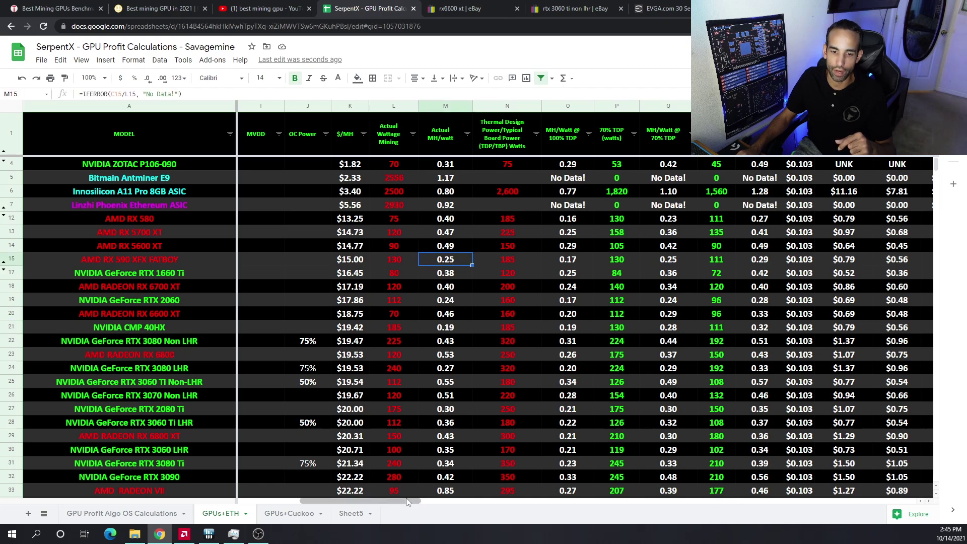
pyautogui.moveTo(395, 501); pyautogui.dragTo(337, 501)
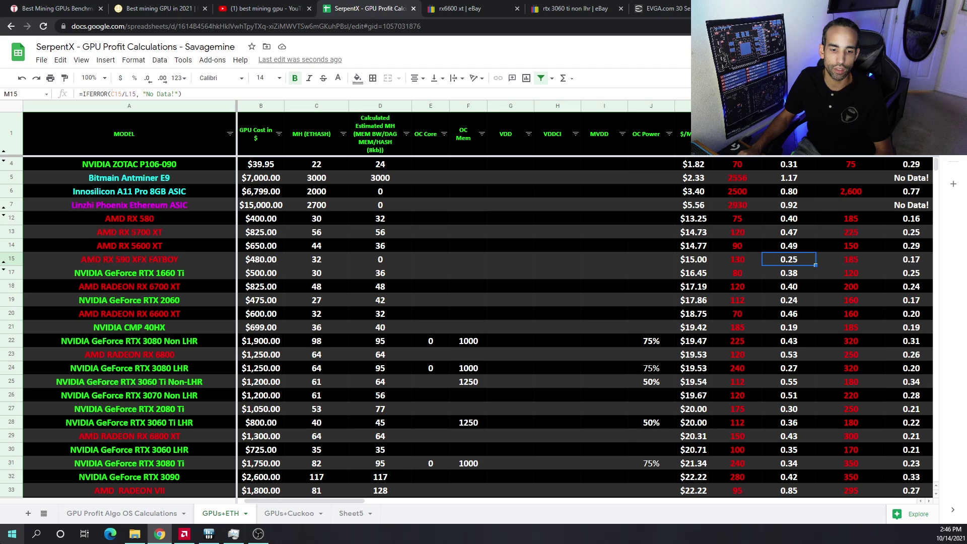
# - Compute 32 ÷ 70 (about 0.457) in Windows Calculator, then close it
pyautogui.click(12, 532)
pyautogui.scroll(-5, 104, 470)
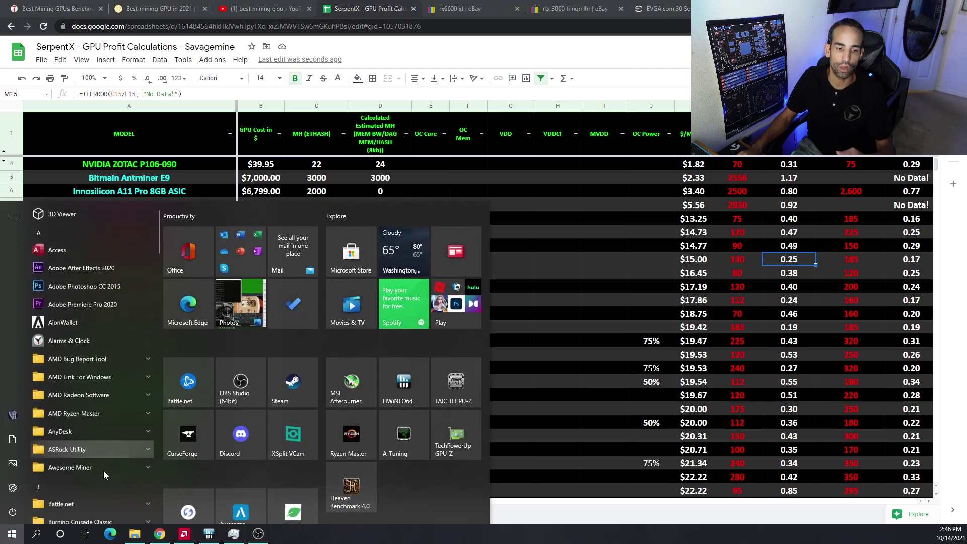
pyautogui.click(100, 438)
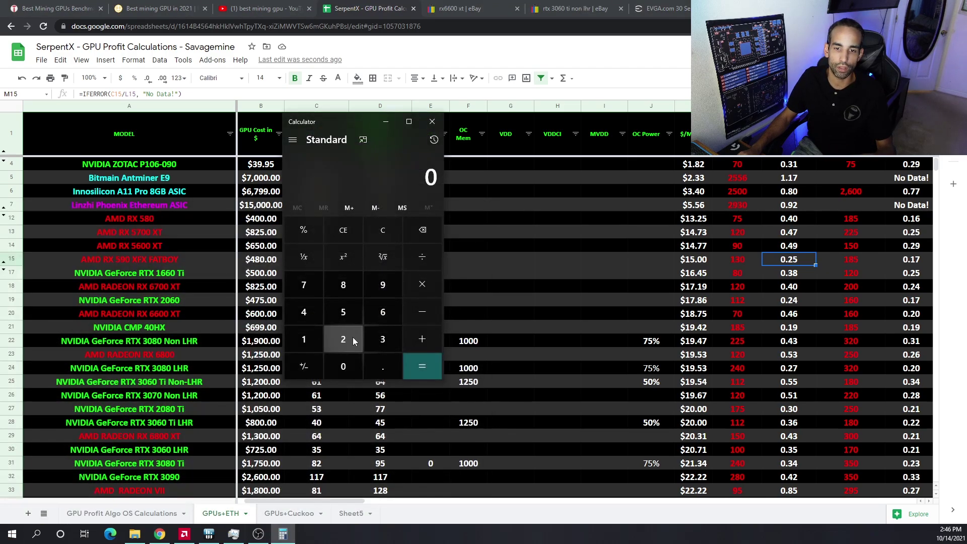
pyautogui.write('30')
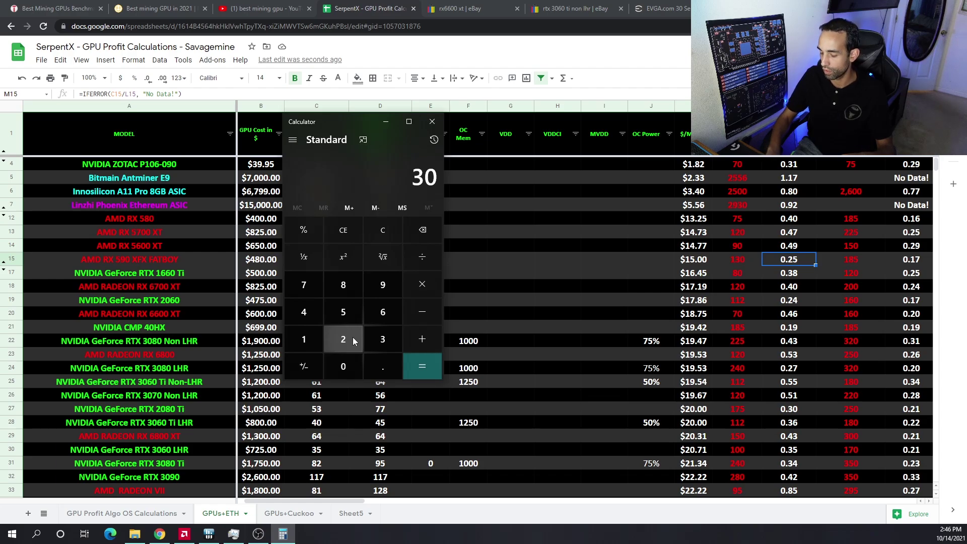
pyautogui.press('BackSpace')
pyautogui.write('2')
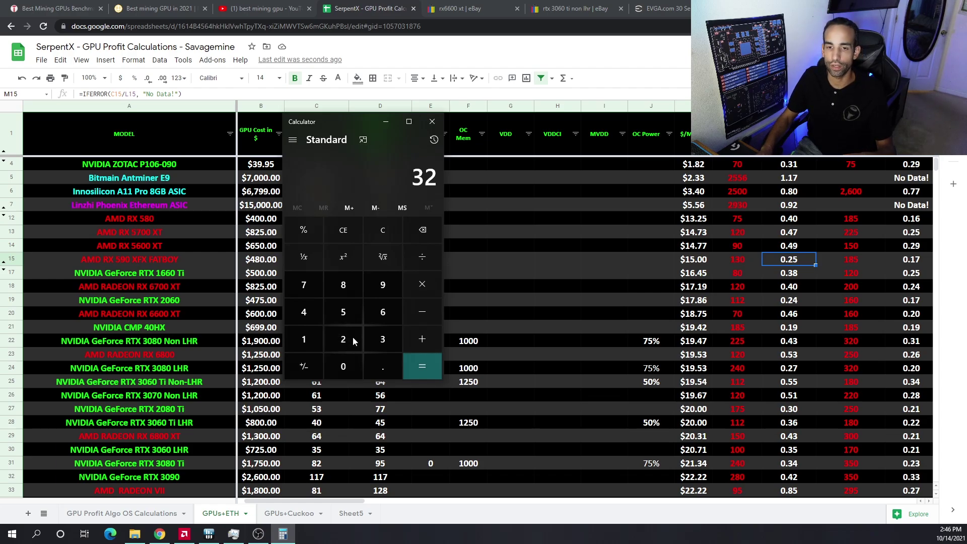
pyautogui.press('/')
pyautogui.write('70')
pyautogui.press('Return')
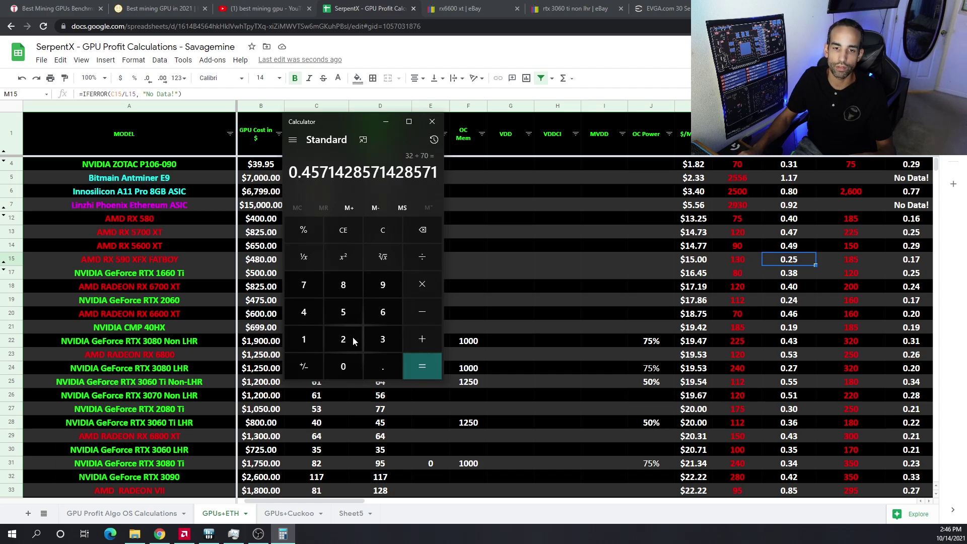
pyautogui.click(432, 122)
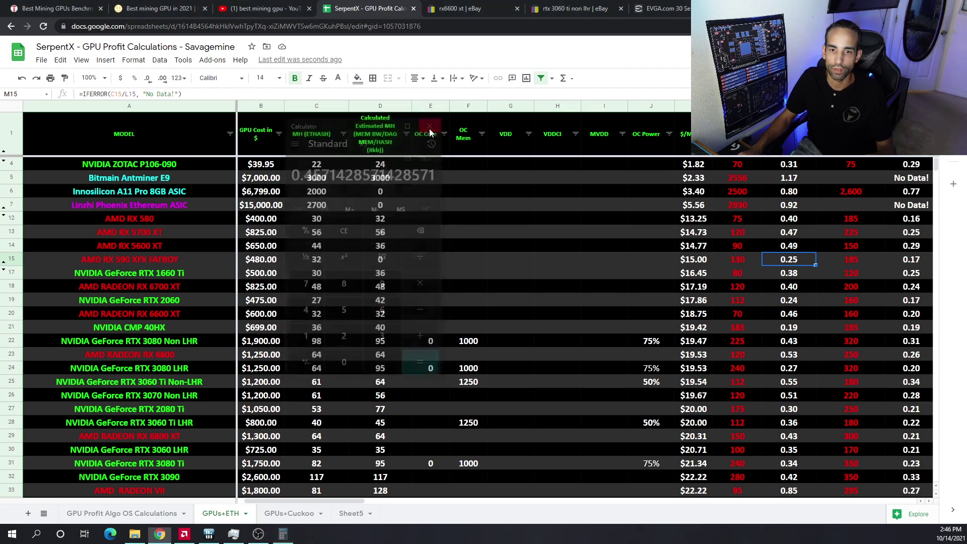
# - Confirm the RX 6600 XT's 0.46 MH/W in M20, then sort the table ascending by $/MH
pyautogui.click(790, 314)
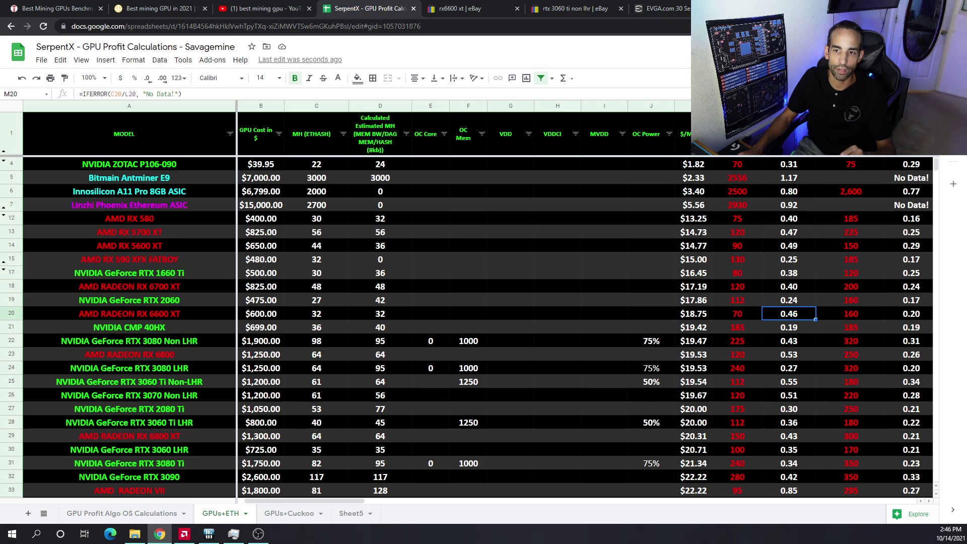
pyautogui.click(710, 134)
pyautogui.click(660, 167)
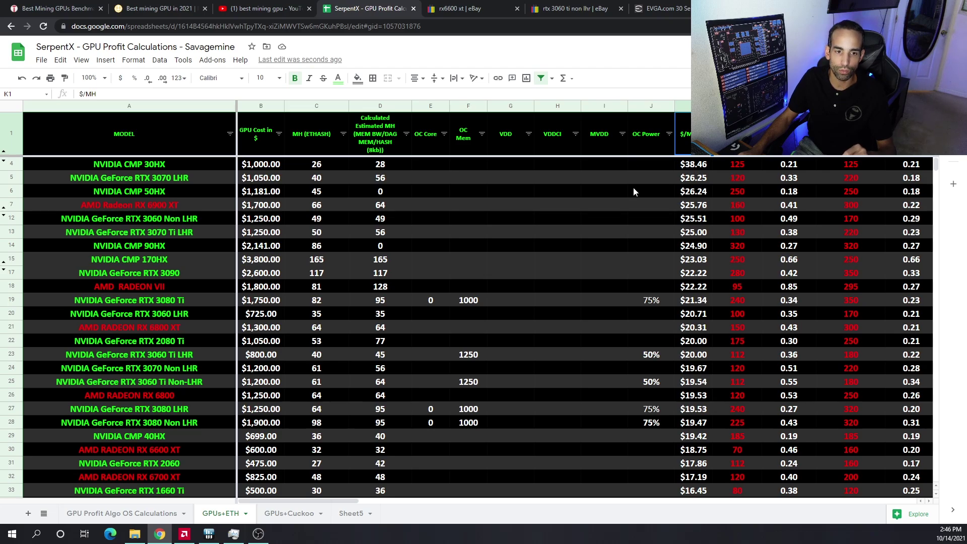
pyautogui.click(707, 134)
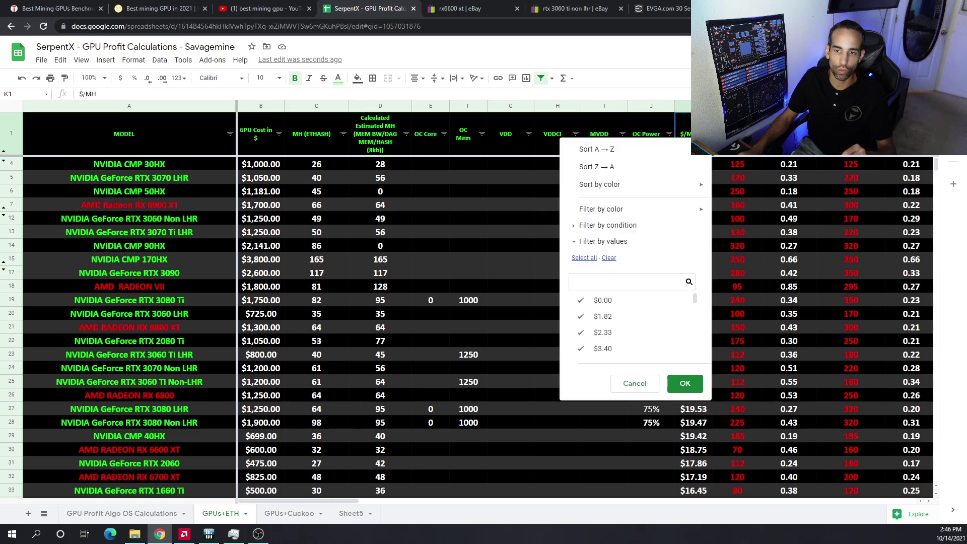
pyautogui.click(649, 151)
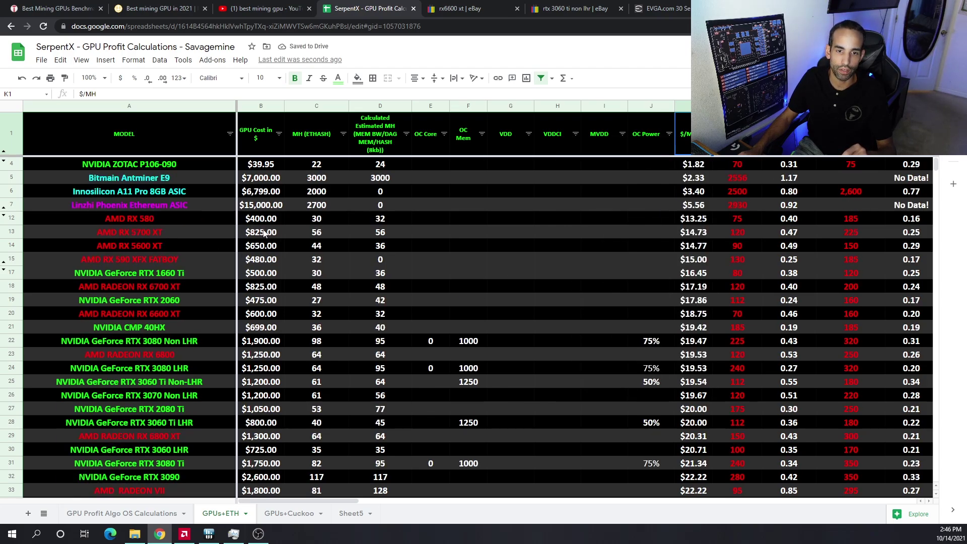
pyautogui.click(260, 206)
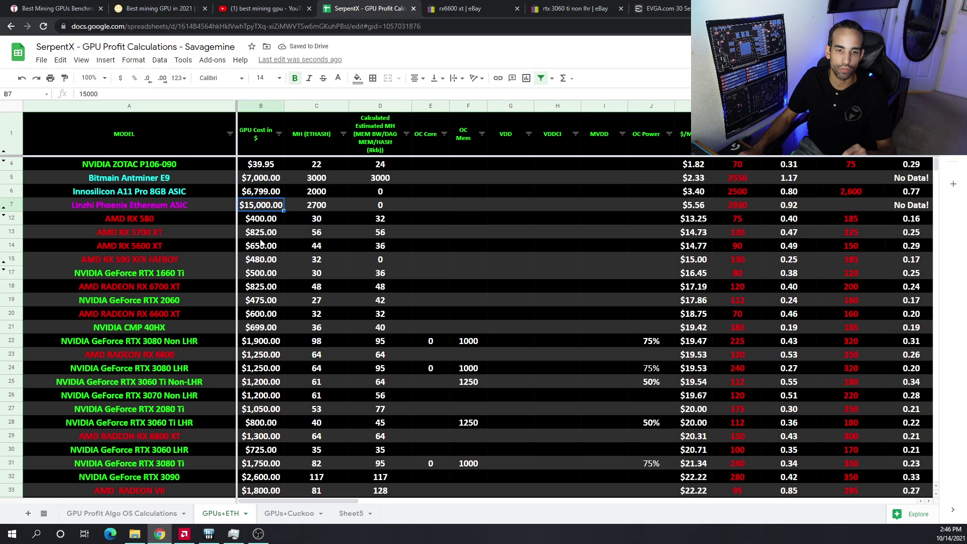
pyautogui.click(271, 193)
pyautogui.scroll(-2, 261, 290)
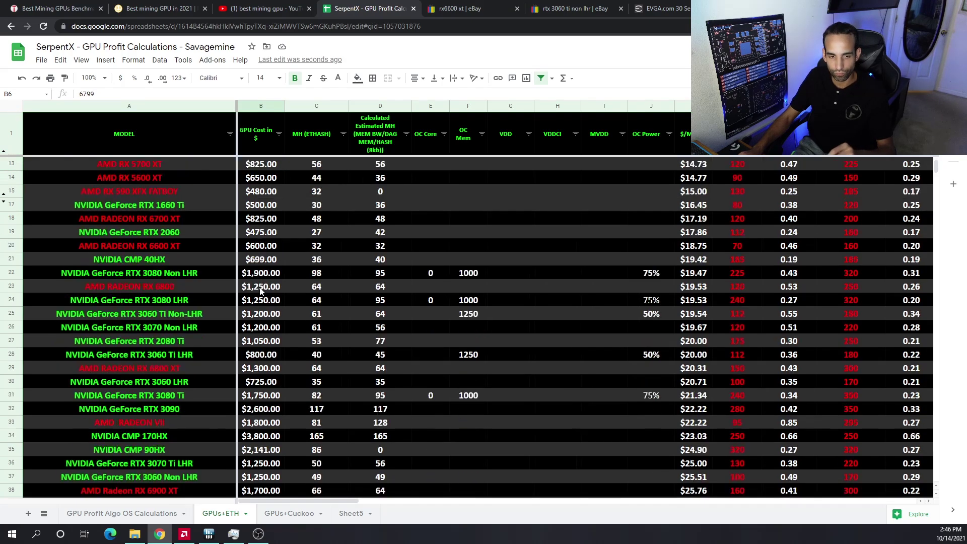
pyautogui.scroll(2, 260, 290)
pyautogui.scroll(-1, 261, 290)
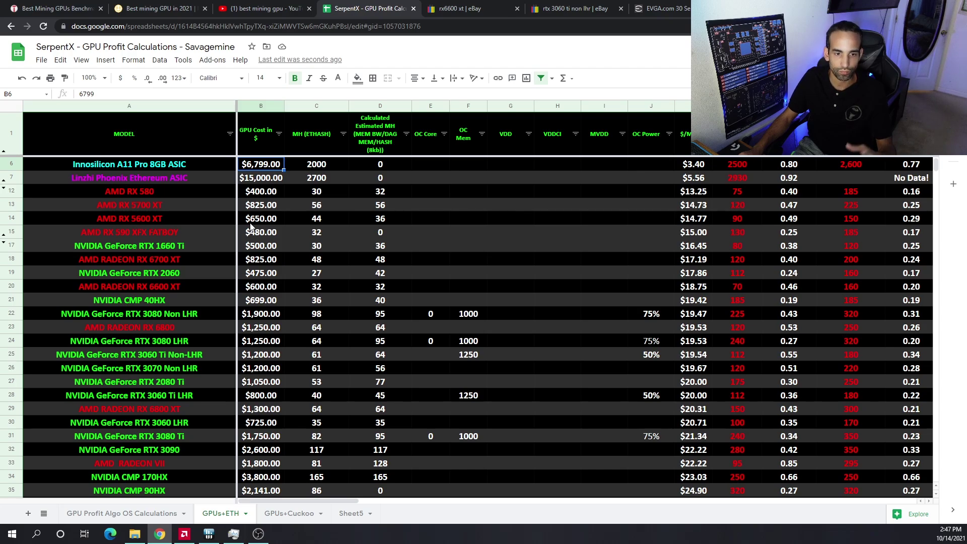
pyautogui.click(254, 247)
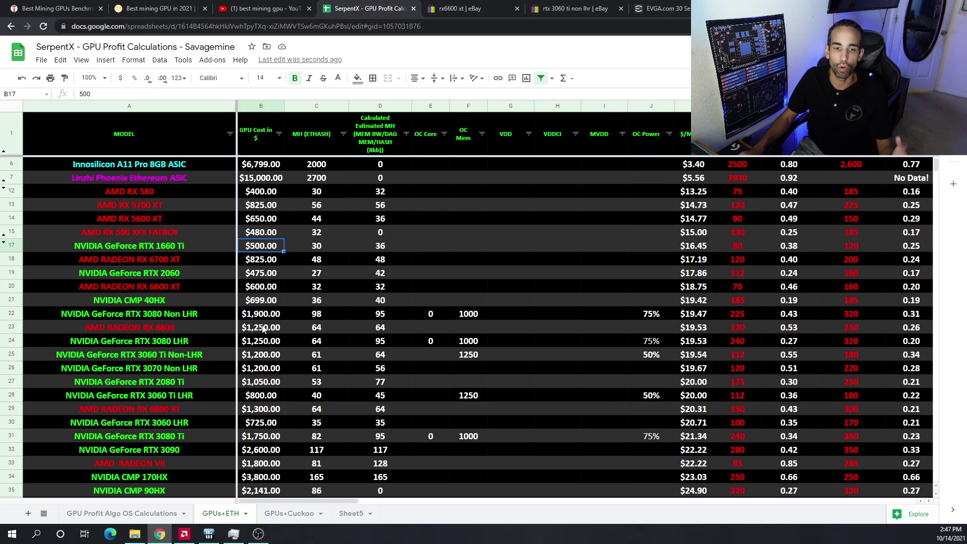
pyautogui.click(274, 301)
pyautogui.click(563, 6)
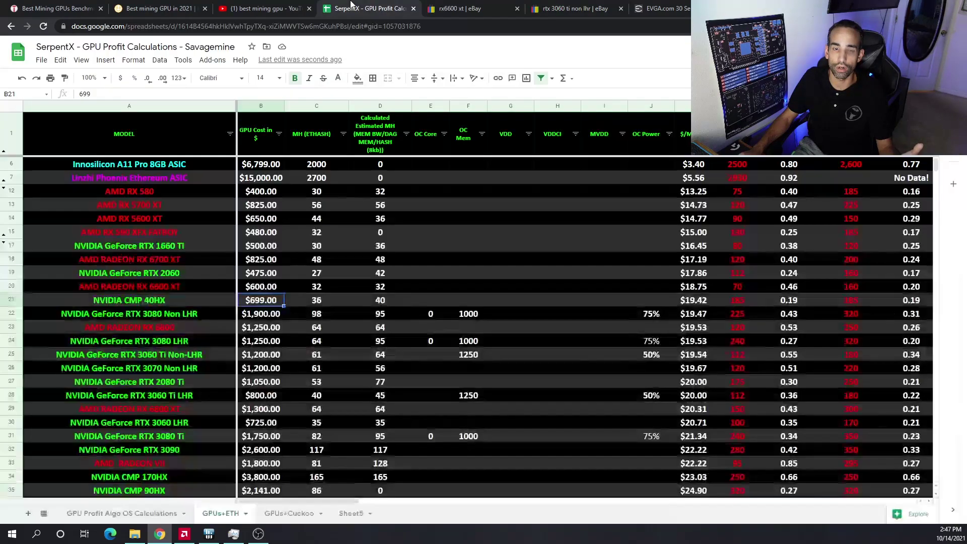
pyautogui.click(365, 9)
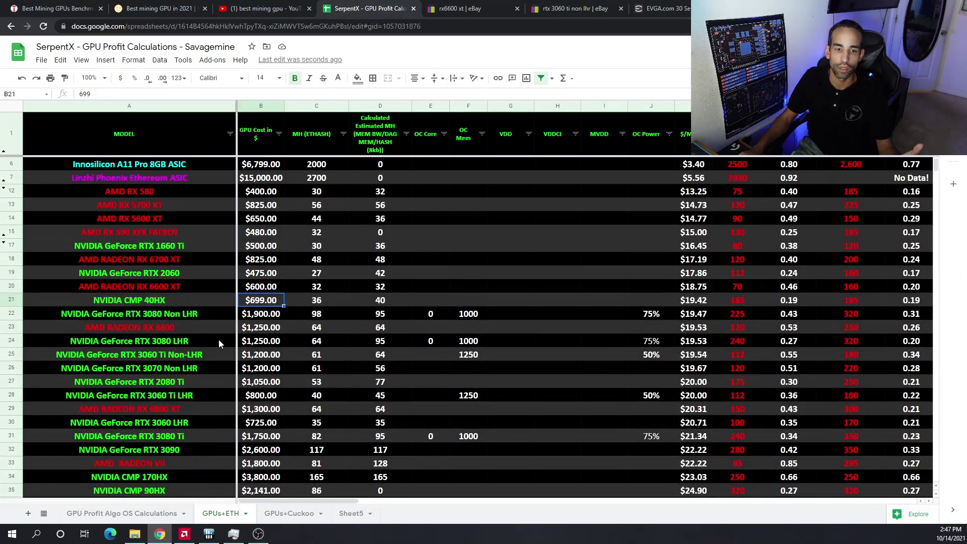
pyautogui.click(259, 358)
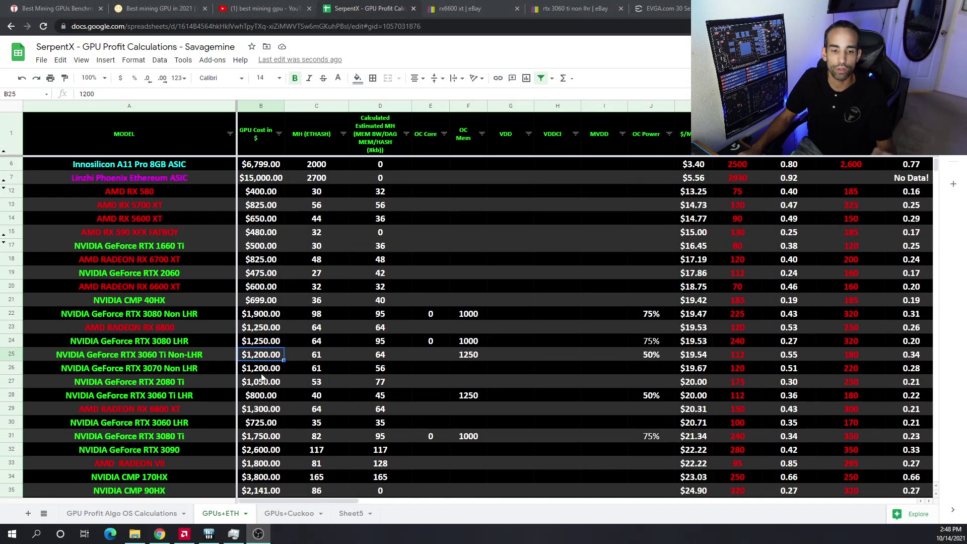
pyautogui.press('Down')
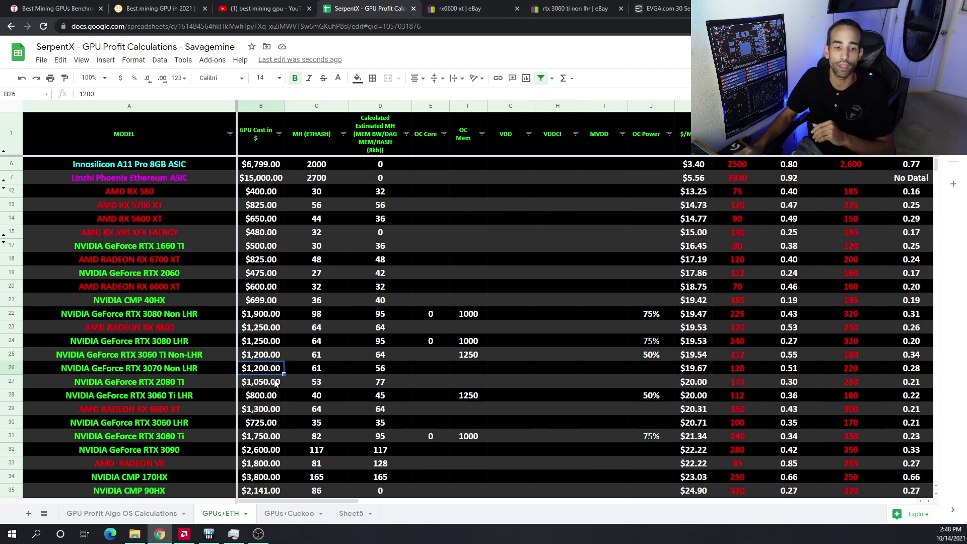
pyautogui.click(263, 316)
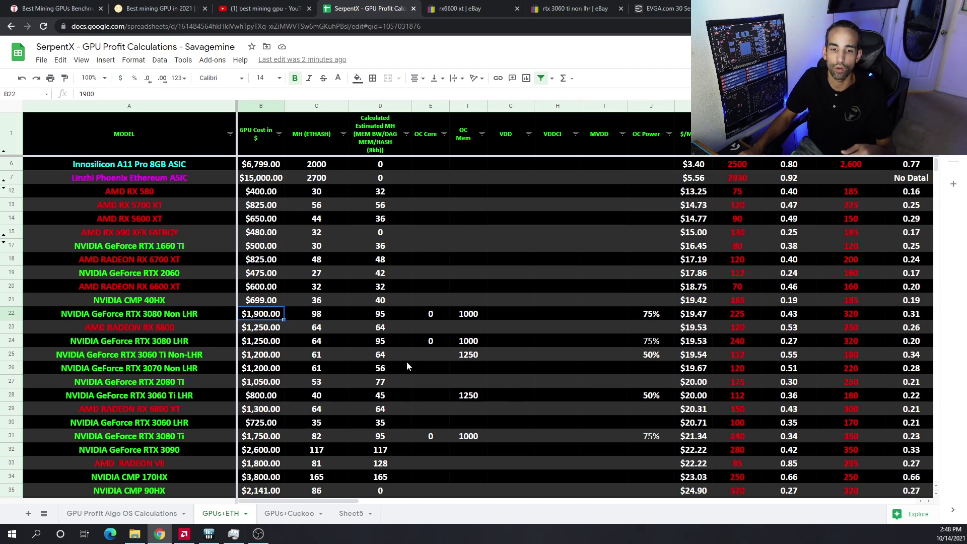
pyautogui.click(693, 317)
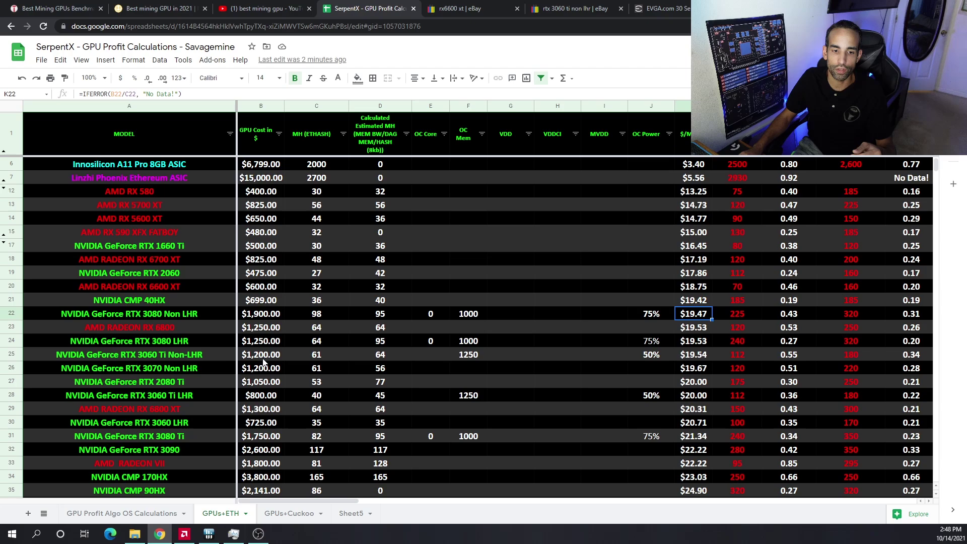
pyautogui.click(686, 370)
pyautogui.click(690, 358)
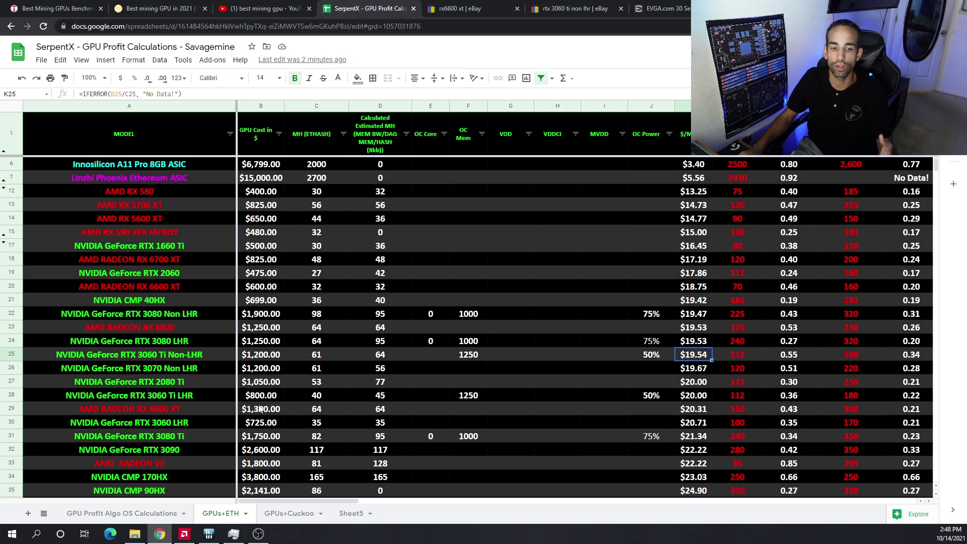
pyautogui.click(266, 424)
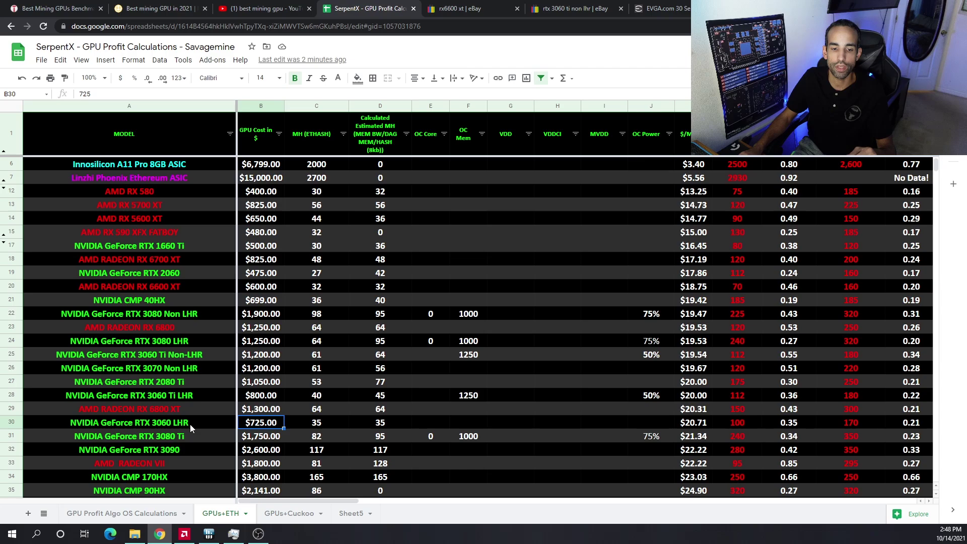
pyautogui.click(695, 426)
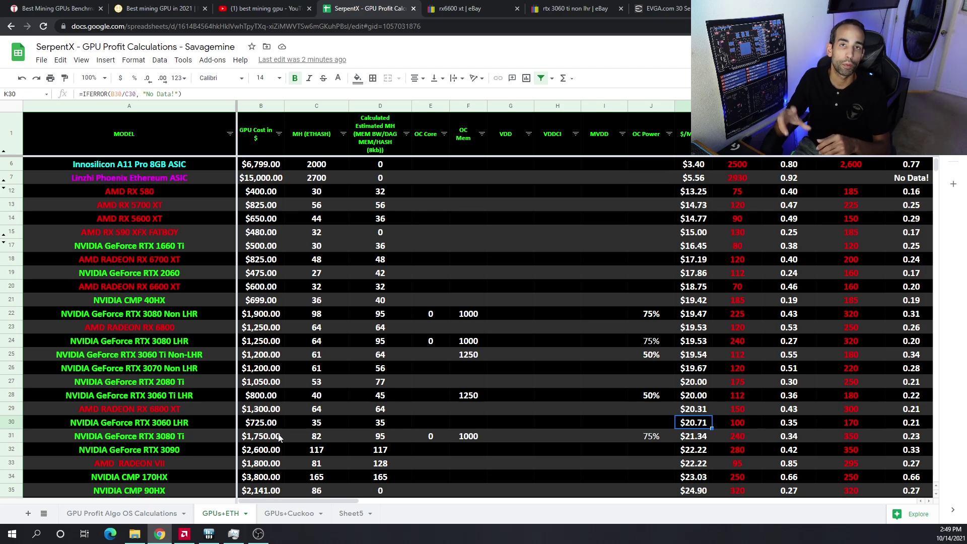
pyautogui.scroll(1, 235, 429)
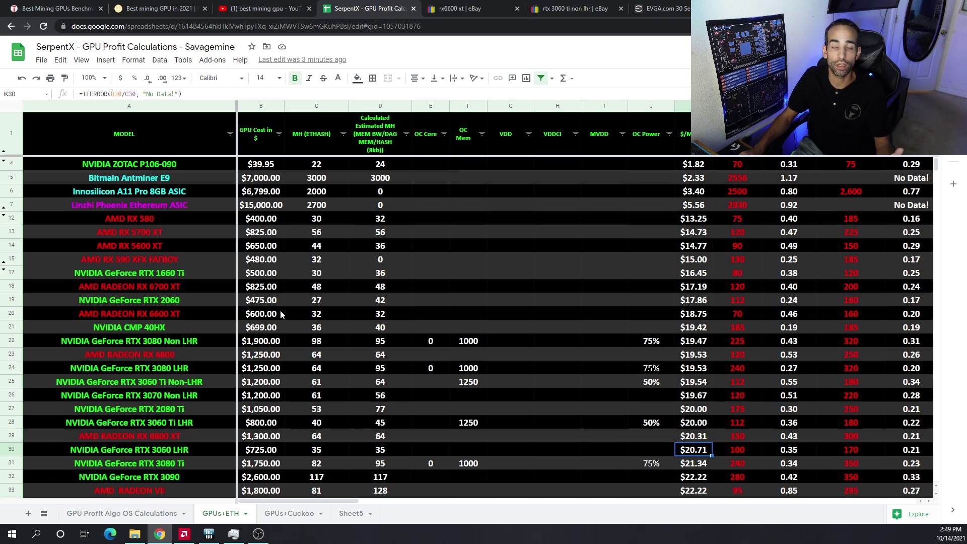
pyautogui.click(261, 246)
pyautogui.click(262, 286)
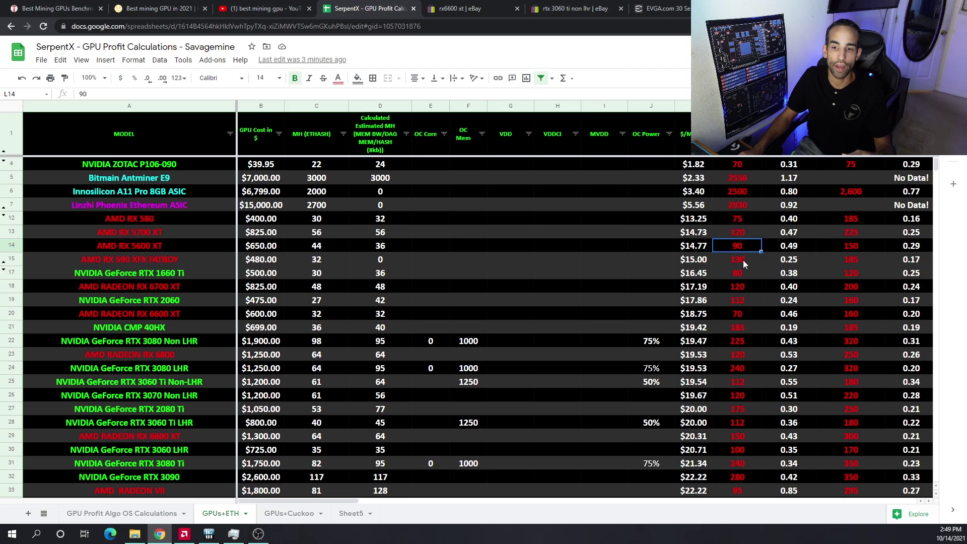
pyautogui.moveTo(742, 260); pyautogui.dragTo(740, 374)
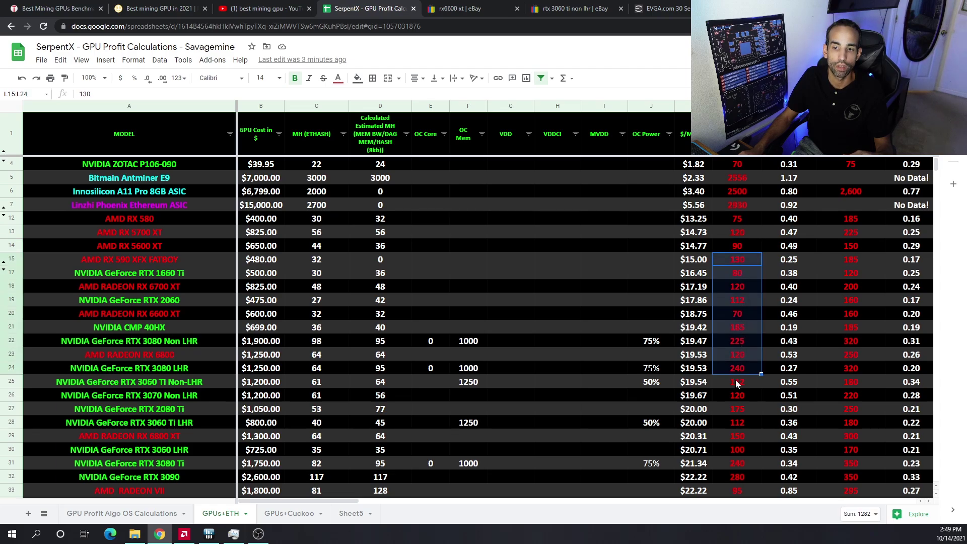
pyautogui.click(794, 273)
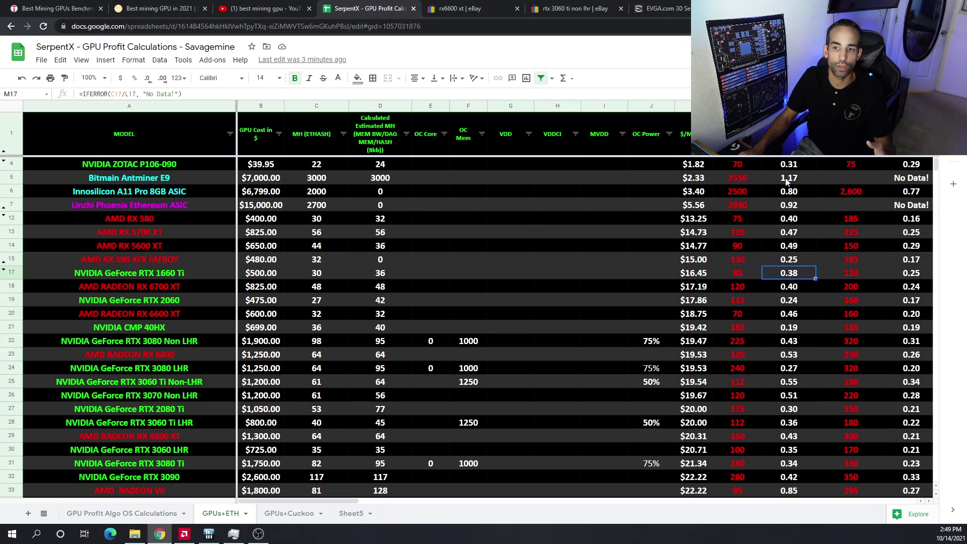
pyautogui.moveTo(784, 172); pyautogui.dragTo(786, 381)
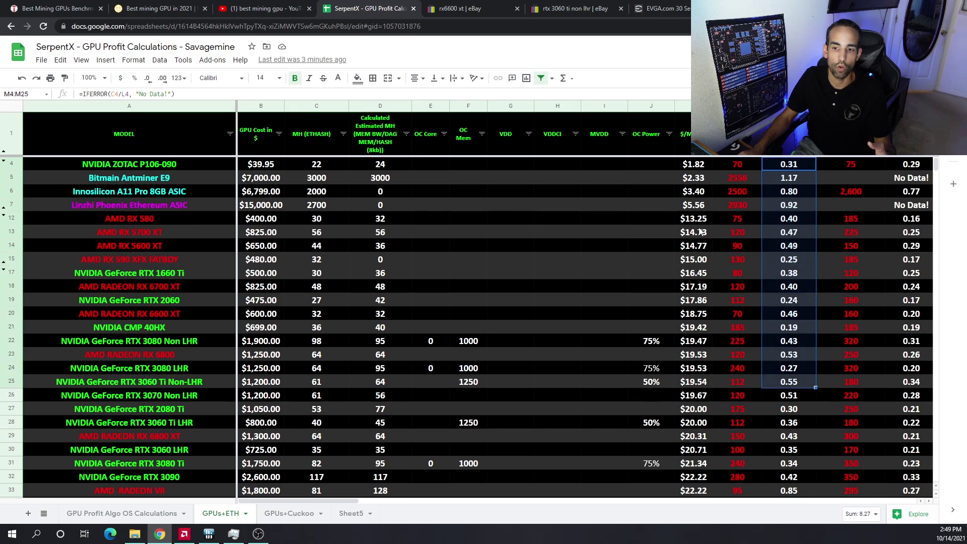
pyautogui.moveTo(693, 219); pyautogui.dragTo(698, 411)
pyautogui.click(627, 398)
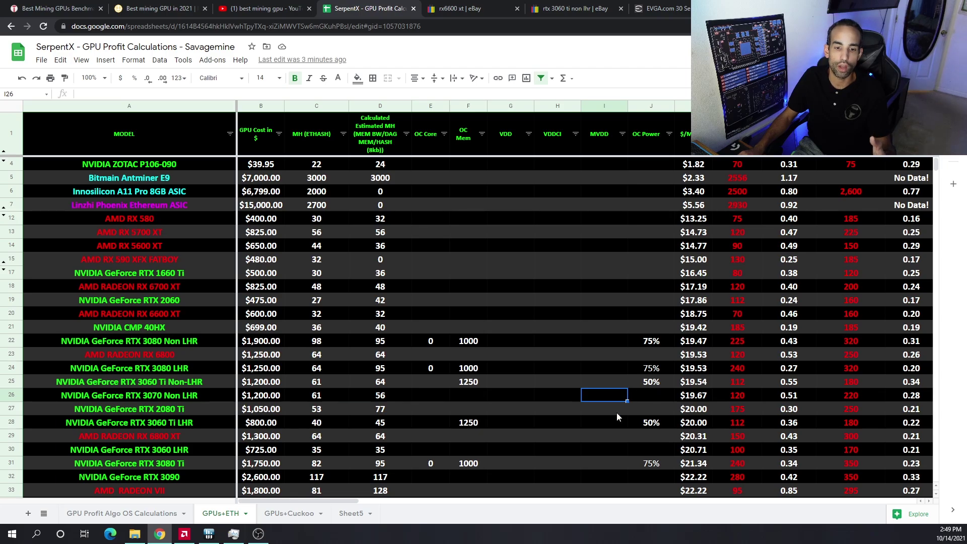
pyautogui.moveTo(273, 500); pyautogui.dragTo(405, 501)
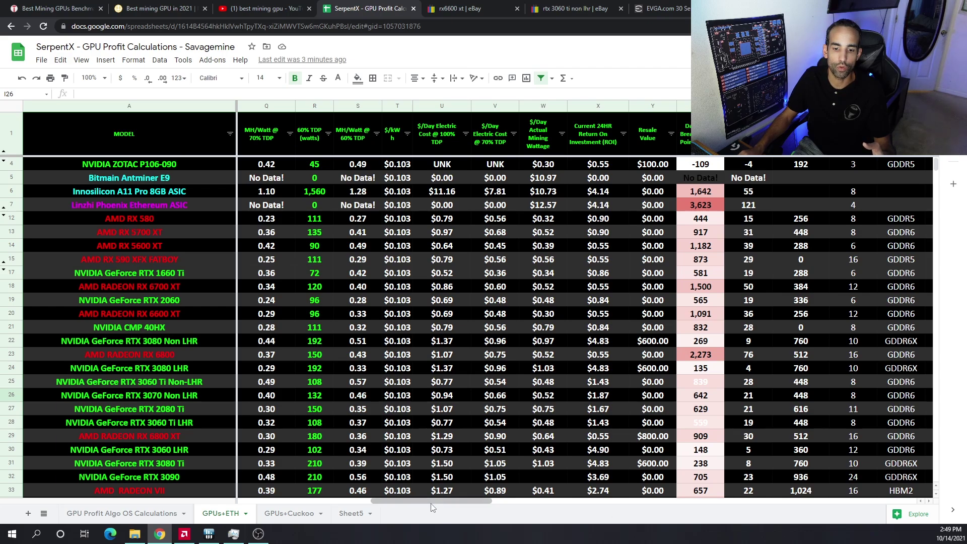
pyautogui.moveTo(432, 501); pyautogui.dragTo(359, 508)
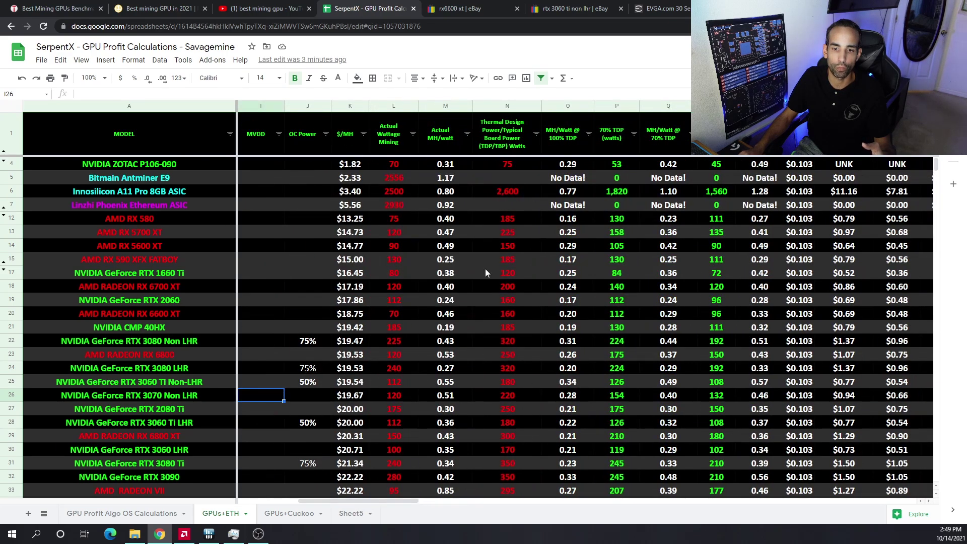
pyautogui.click(508, 287)
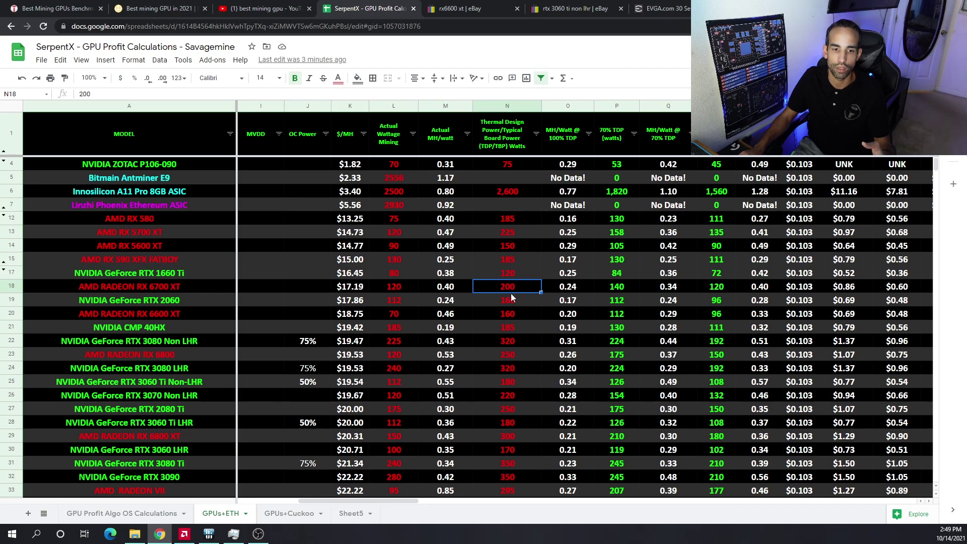
pyautogui.write('180')
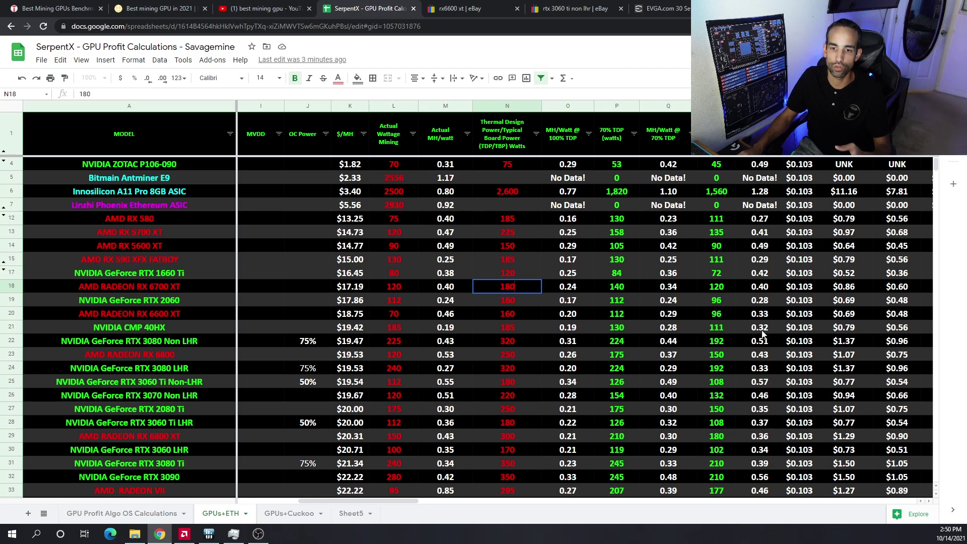
pyautogui.click(652, 354)
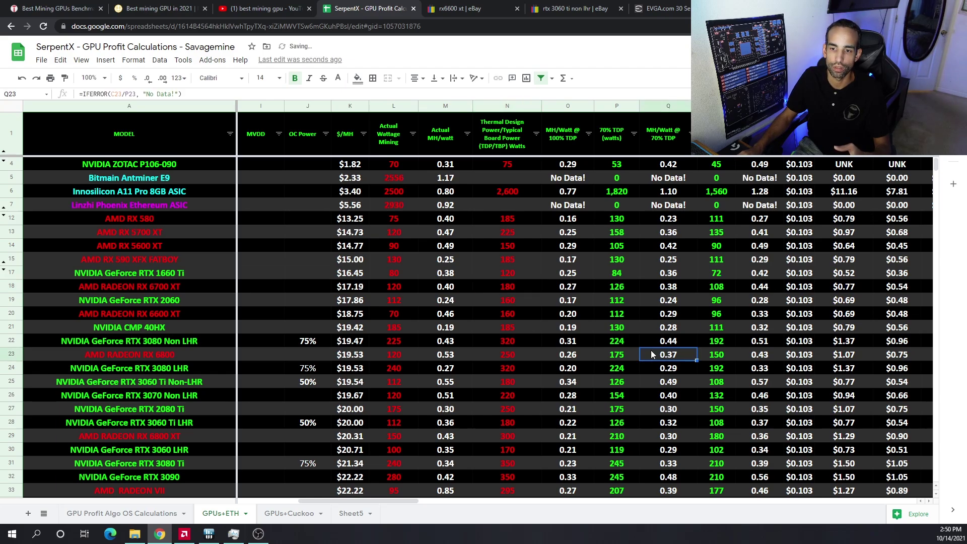
pyautogui.hotkey('ctrl', 'z')
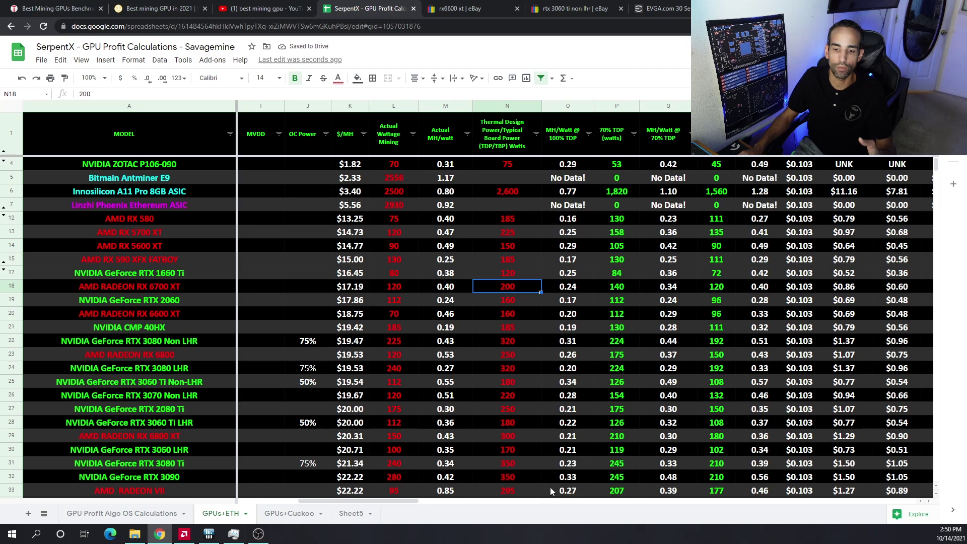
pyautogui.moveTo(349, 499); pyautogui.dragTo(265, 488)
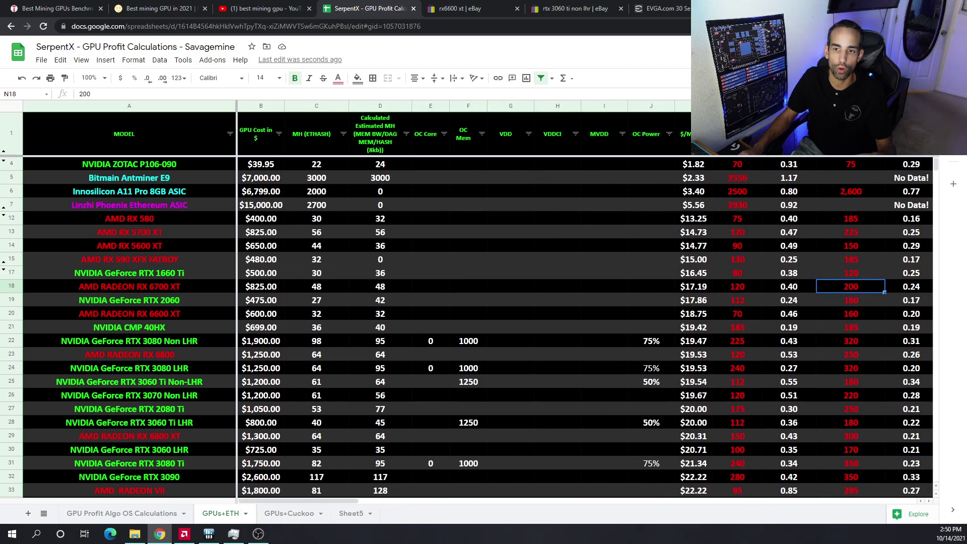